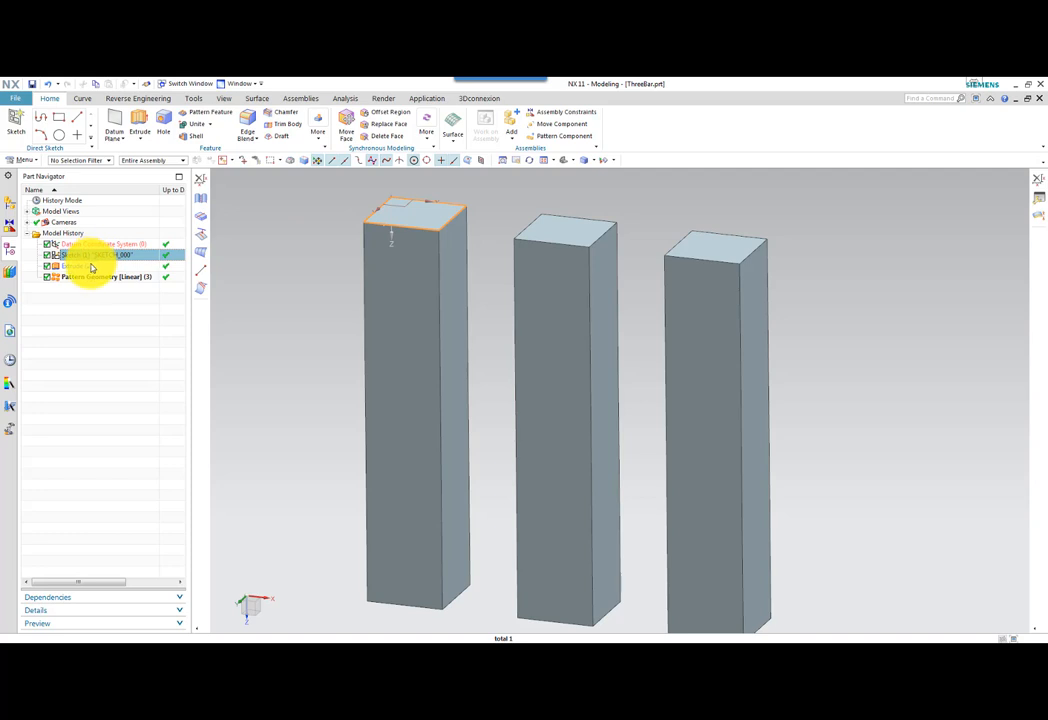
Inspect the extrude and linear pattern geometry features that form the three bars, and the part's assembly structure.
{"action": "left_click", "coordinate": [91, 267]}
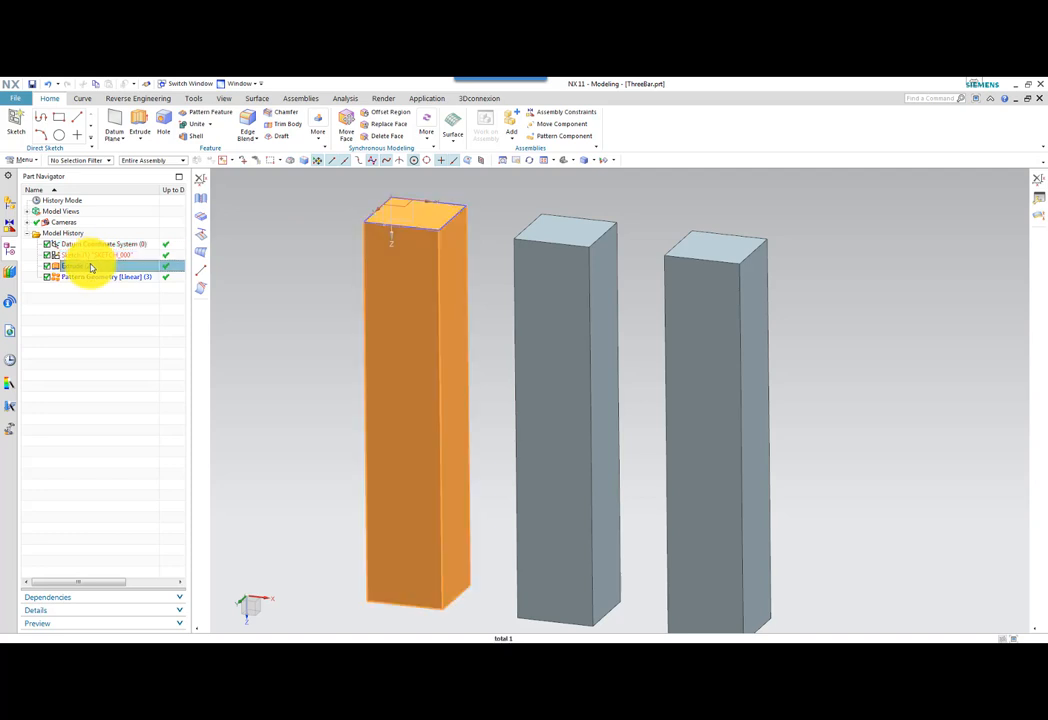
{"action": "left_click", "coordinate": [100, 277]}
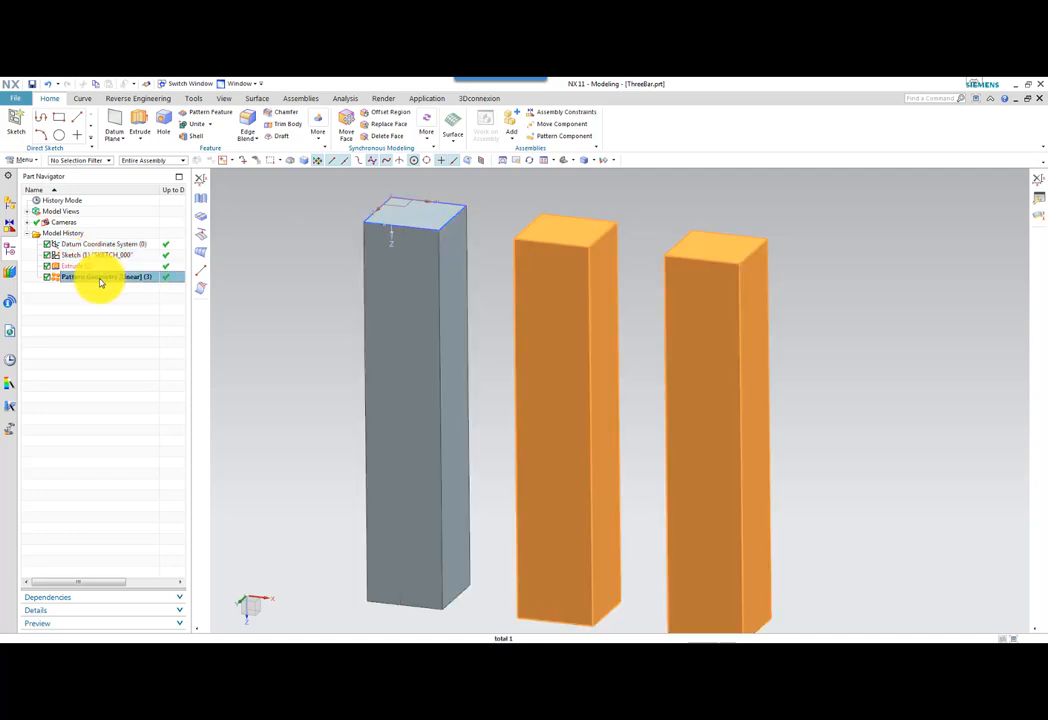
{"action": "left_click", "coordinate": [9, 200]}
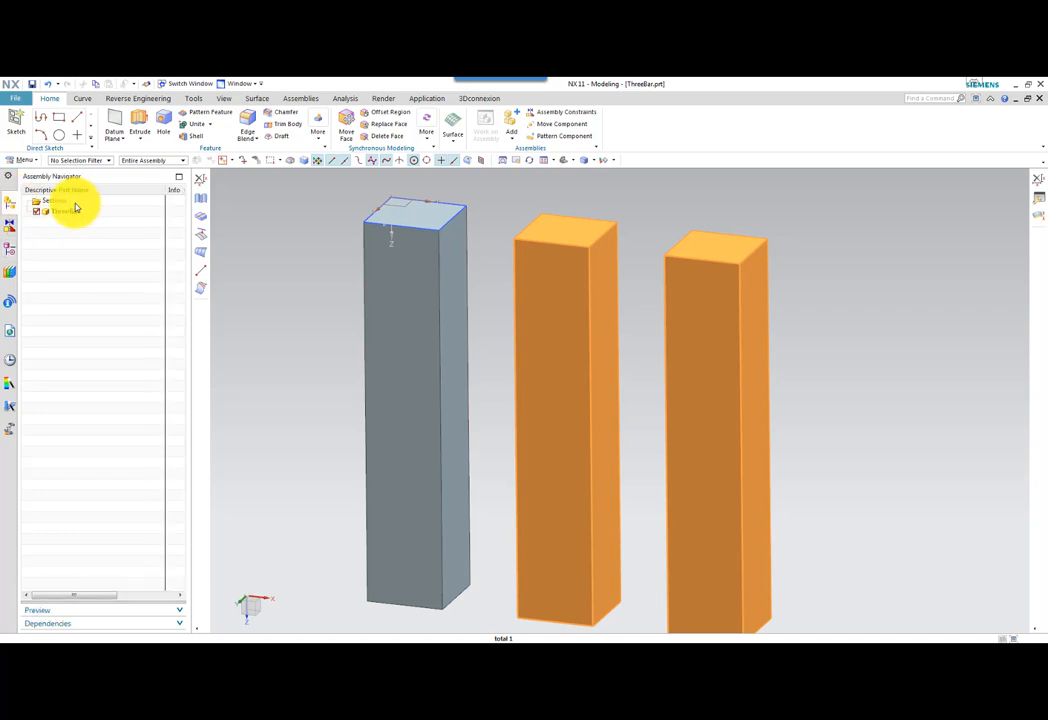
{"action": "left_click", "coordinate": [75, 202]}
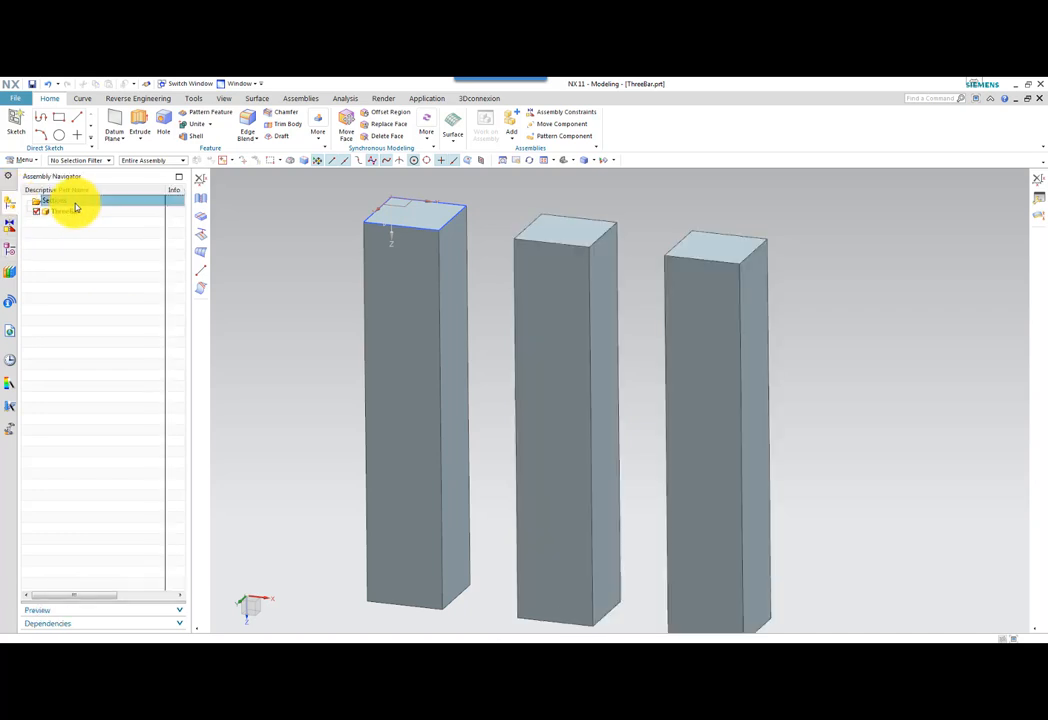
Switch to the Pre/Post application and display the FEM file of ThreeBar.prt.
{"action": "left_click", "coordinate": [424, 98]}
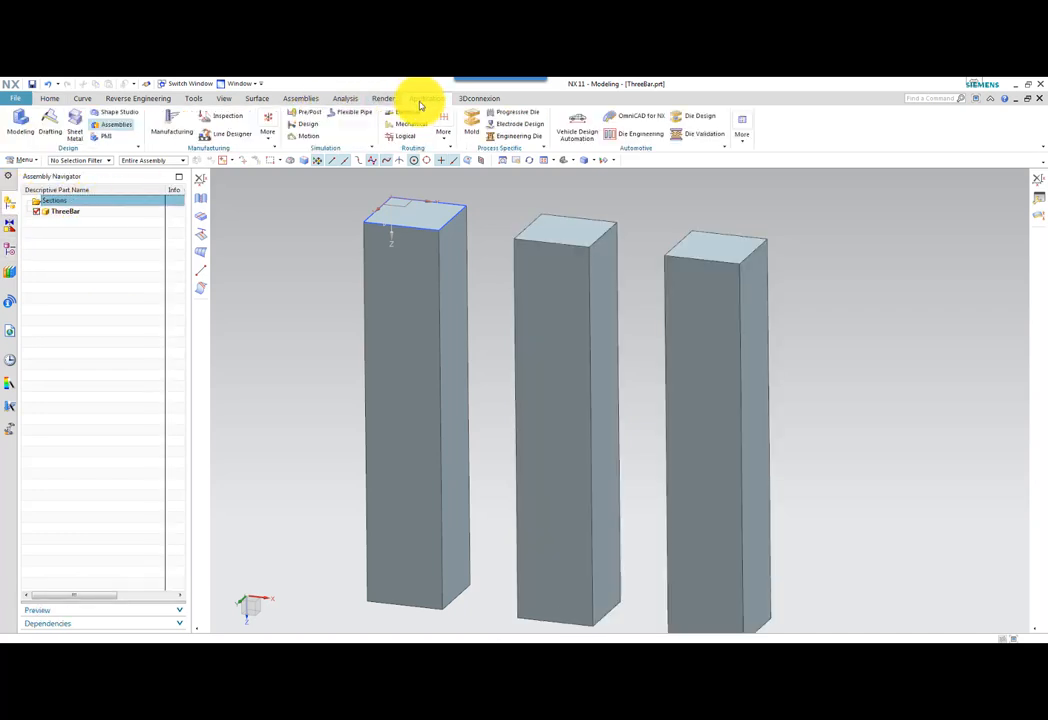
{"action": "left_click", "coordinate": [303, 110]}
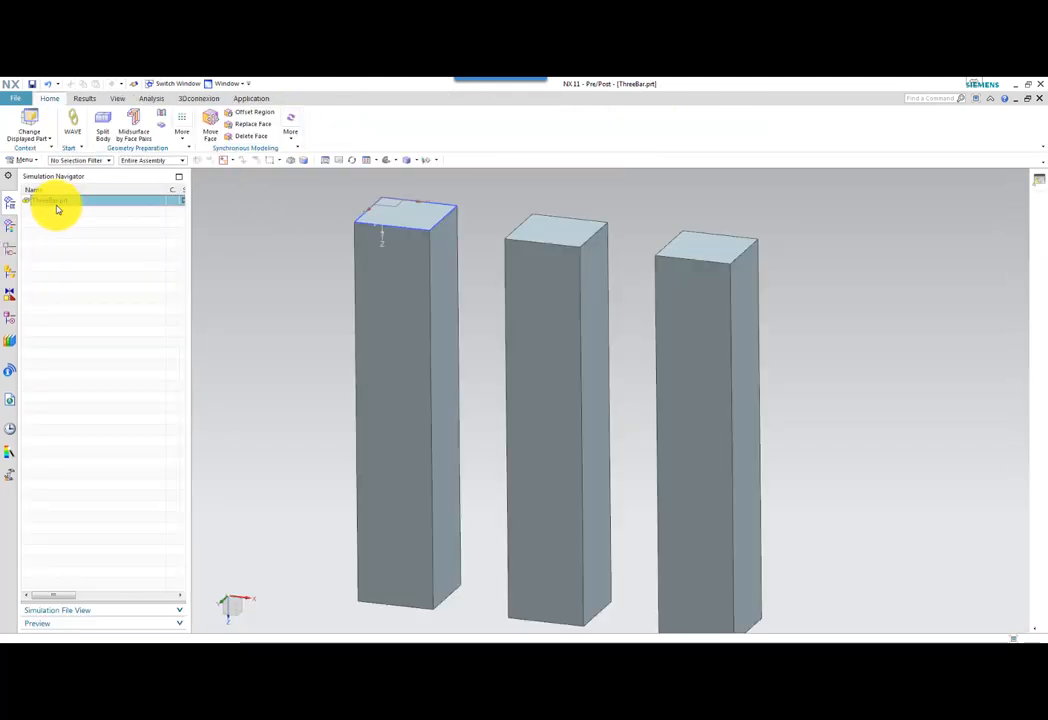
{"action": "right_click", "coordinate": [57, 205]}
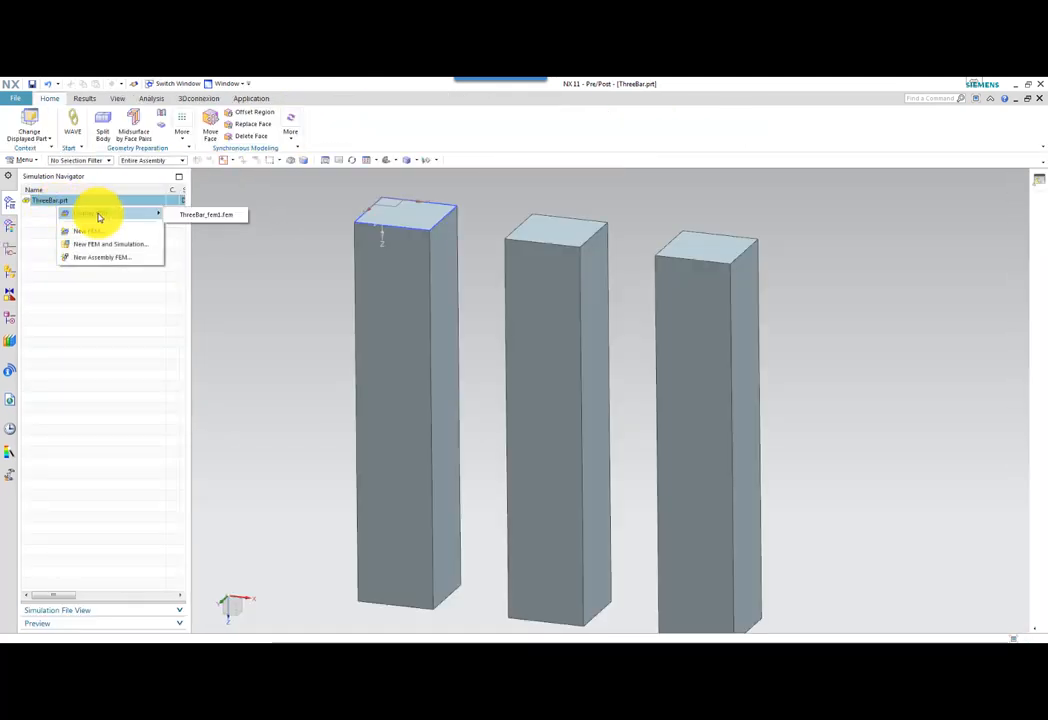
{"action": "left_click", "coordinate": [199, 215]}
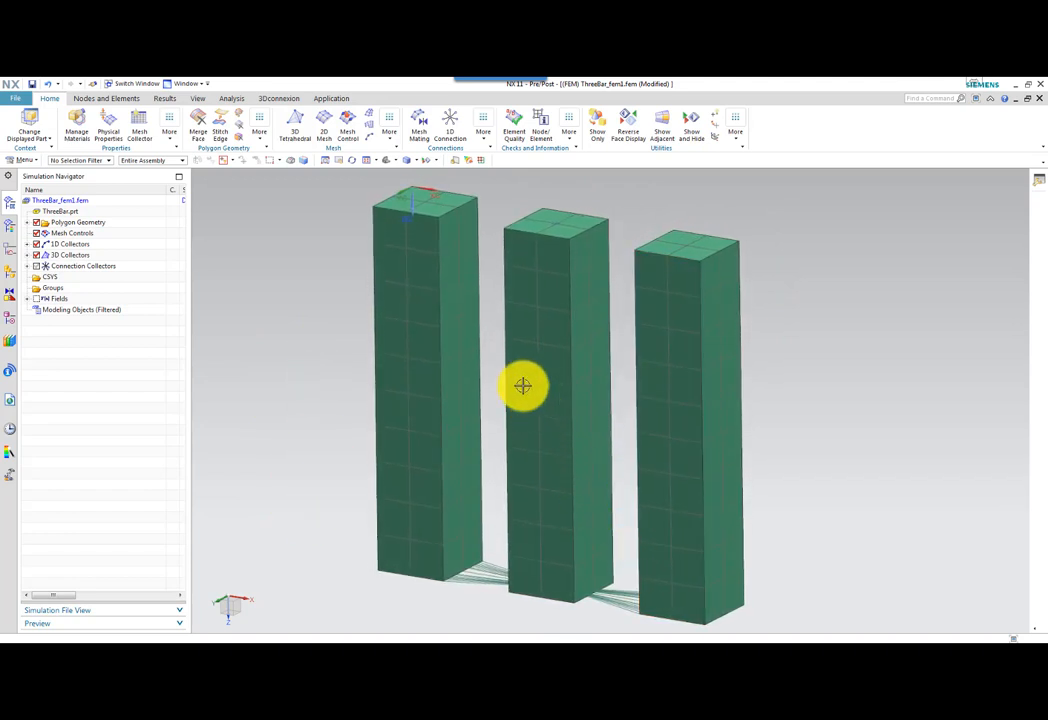
Examine the 3D mesh collectors and highlight the mesh belonging to the Solid(Yield 1) collector.
{"action": "left_click", "coordinate": [26, 256]}
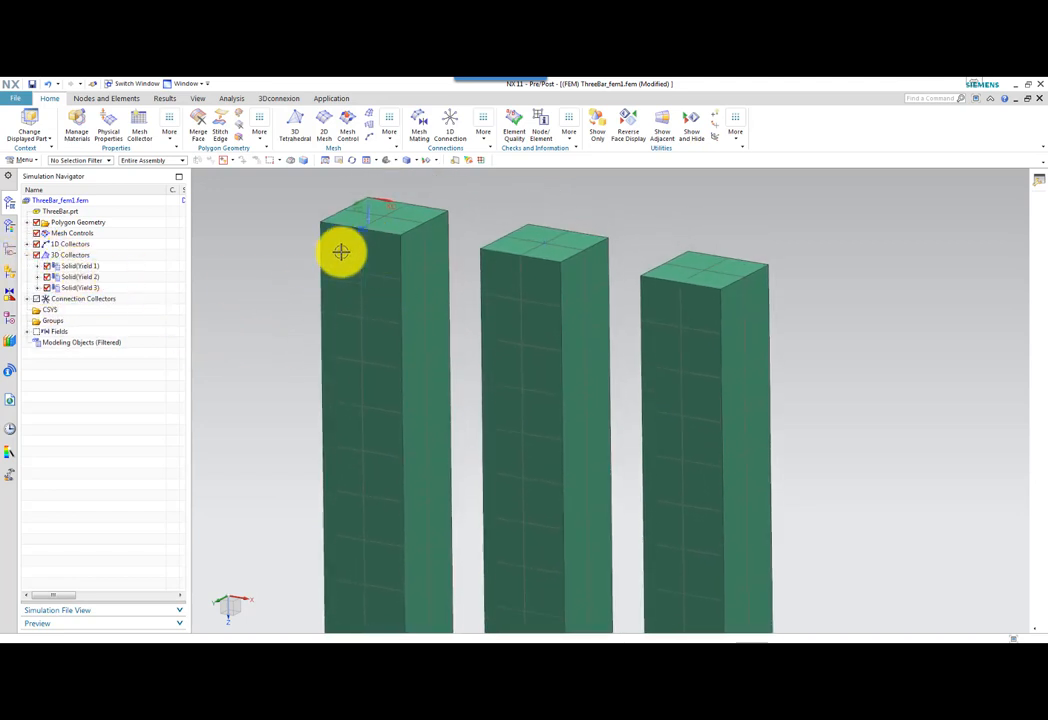
{"action": "left_click", "coordinate": [82, 266]}
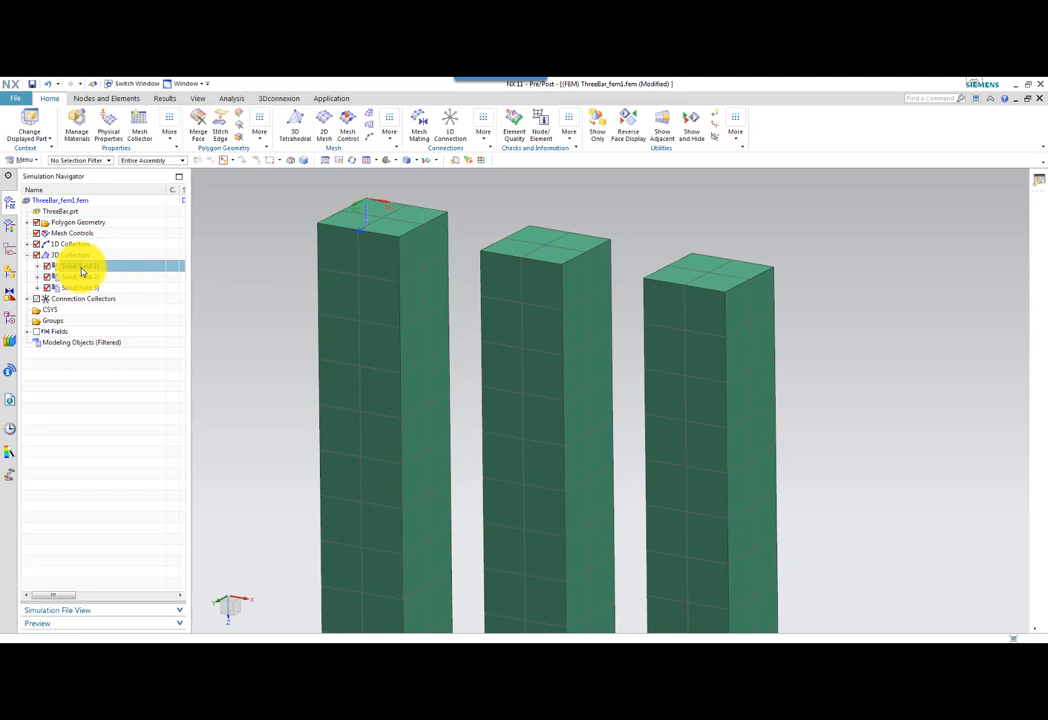
{"action": "left_click", "coordinate": [80, 276]}
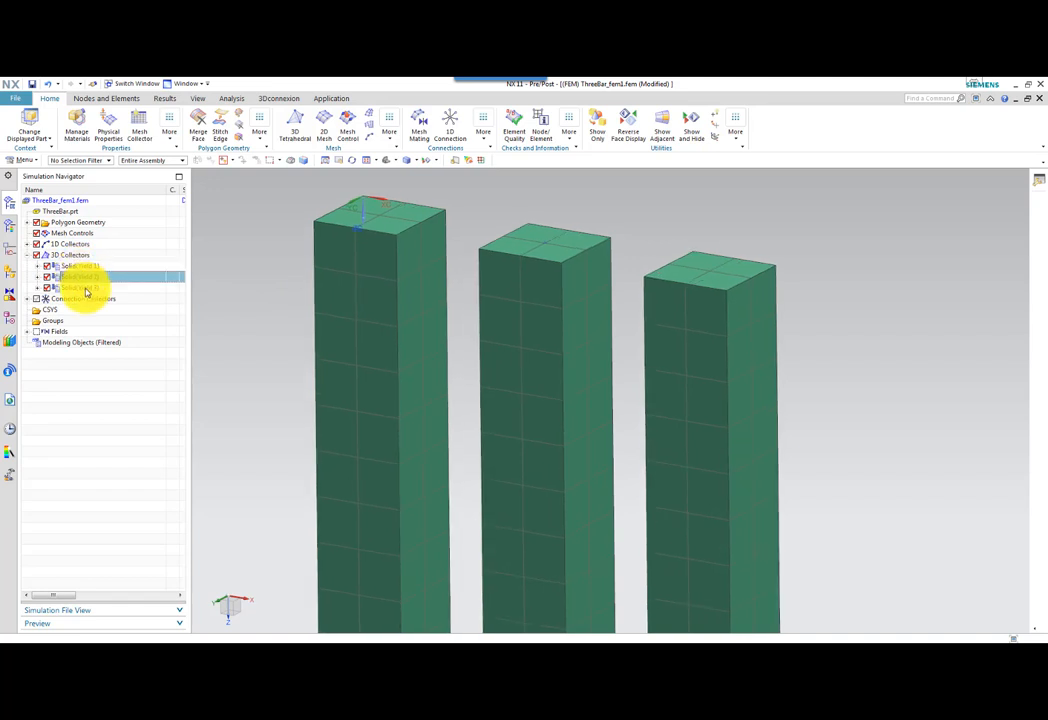
{"action": "left_click", "coordinate": [37, 266]}
{"action": "left_click", "coordinate": [82, 277]}
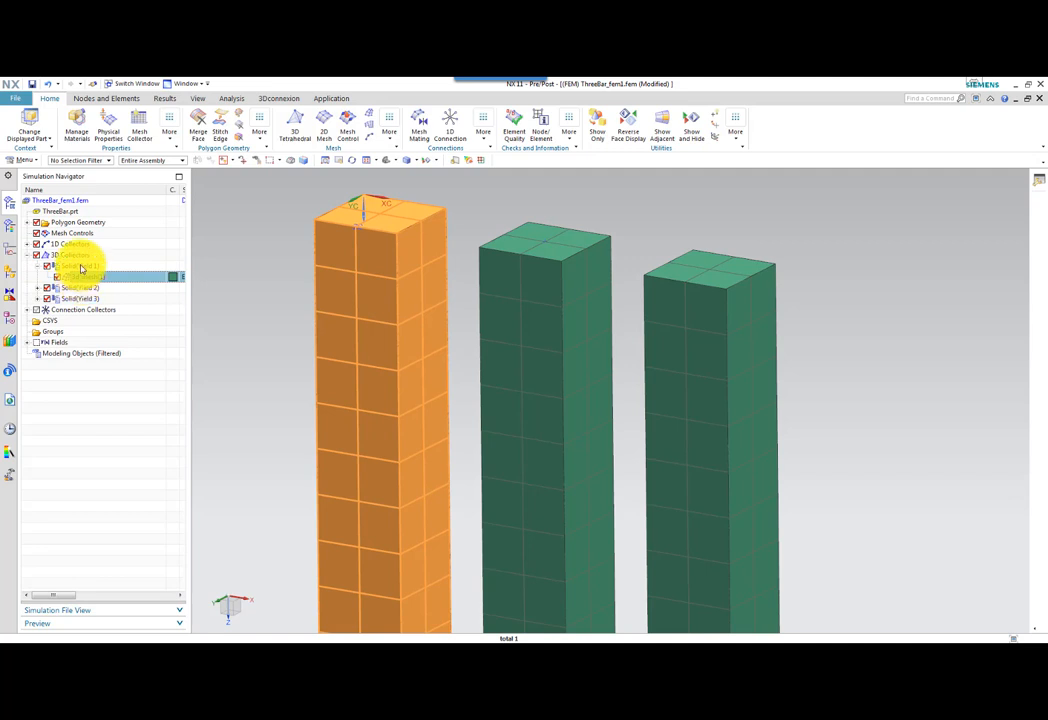
Open the Yield 200MPa material definition from the solid property of the Solid(Yield 1) collector.
{"action": "double_click", "coordinate": [82, 266]}
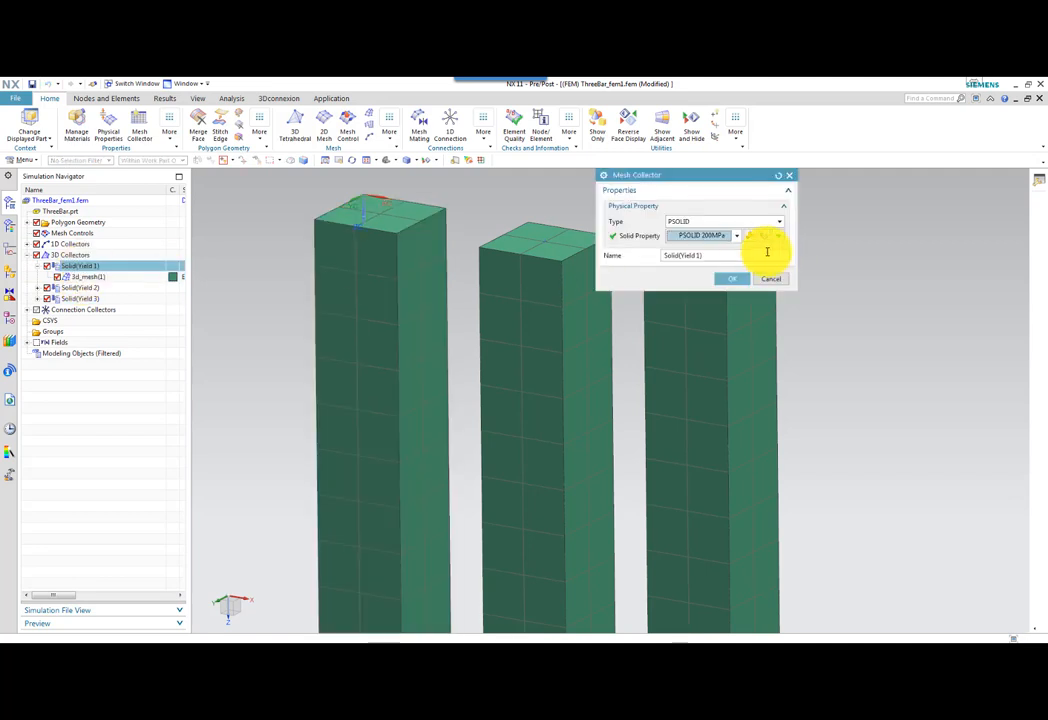
{"action": "left_click", "coordinate": [749, 236]}
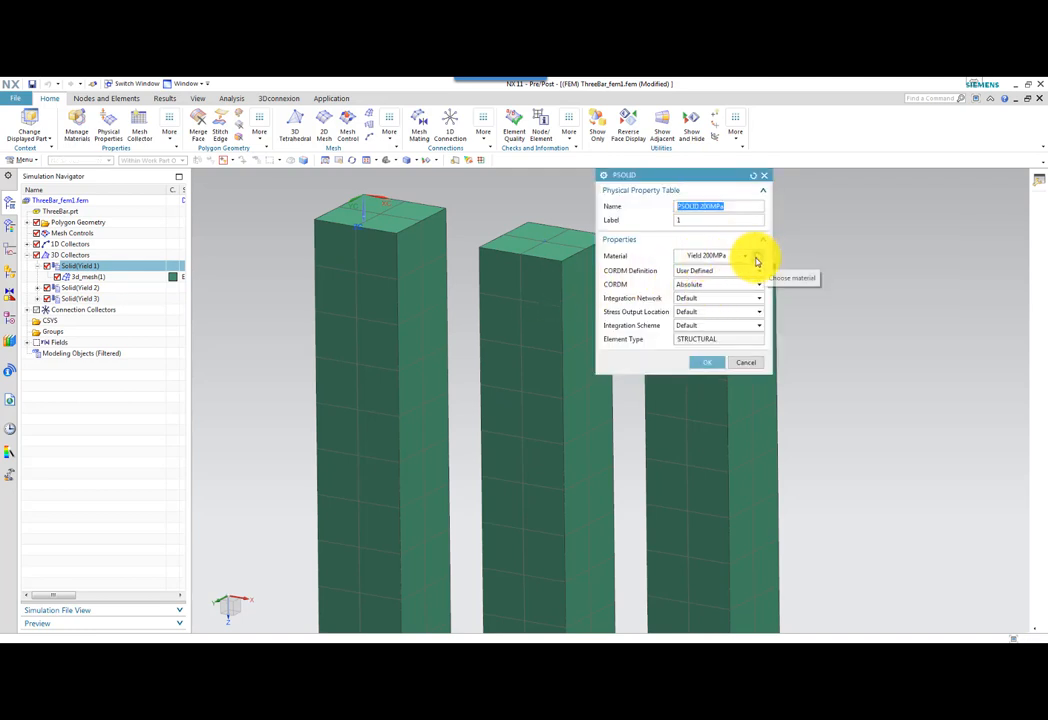
{"action": "left_click", "coordinate": [757, 262]}
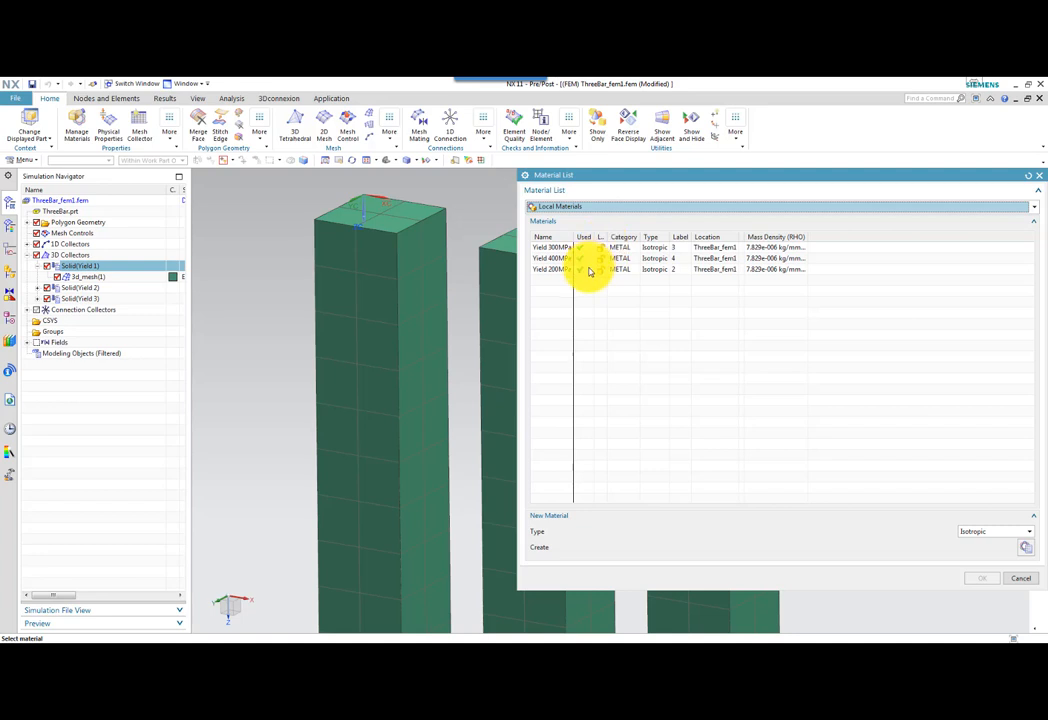
{"action": "double_click", "coordinate": [590, 269]}
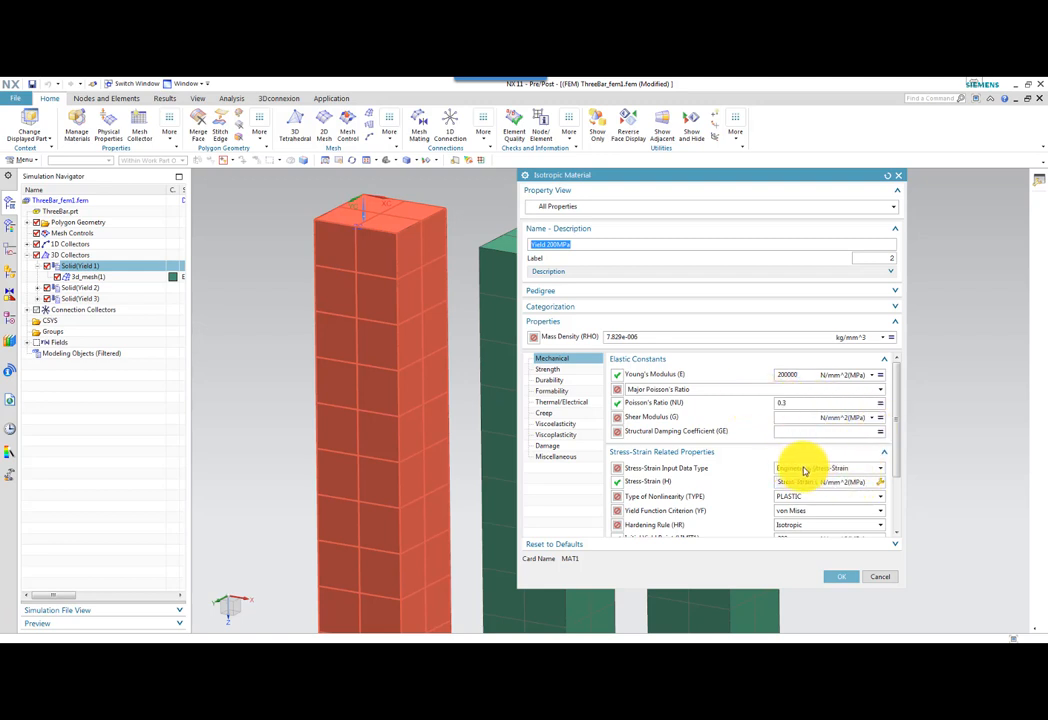
Review the strain and stress data points in the Yield 200MPa material's stress-strain table, and close the material and collector dialogs.
{"action": "right_click", "coordinate": [881, 489]}
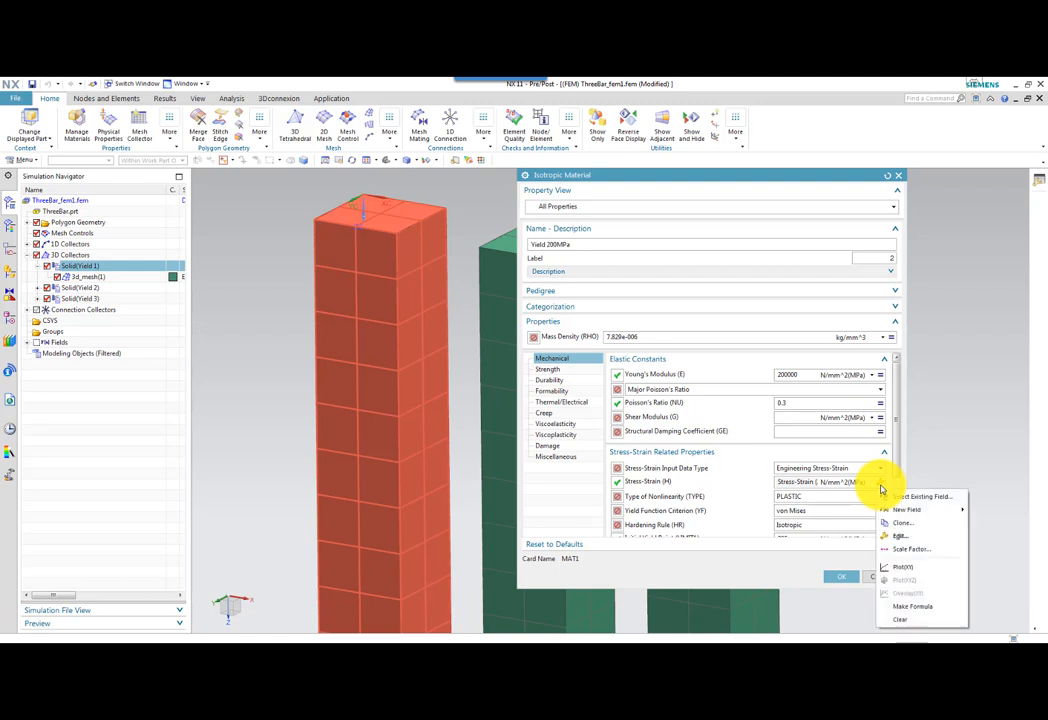
{"action": "left_click", "coordinate": [901, 537]}
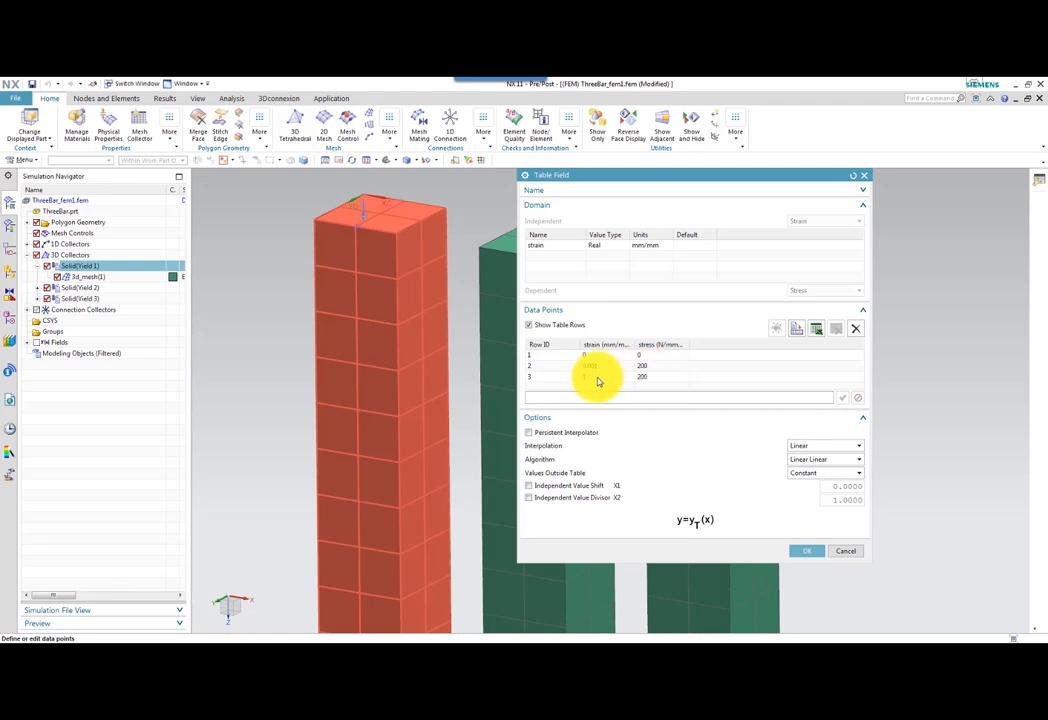
{"action": "left_click", "coordinate": [807, 551]}
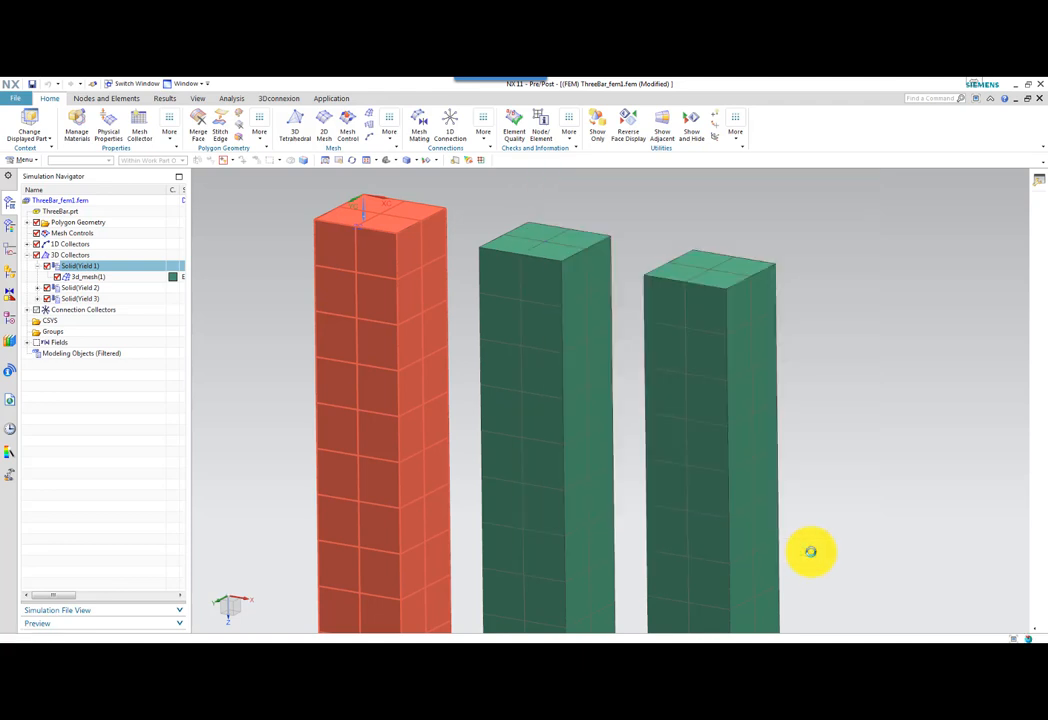
{"action": "left_click", "coordinate": [842, 577]}
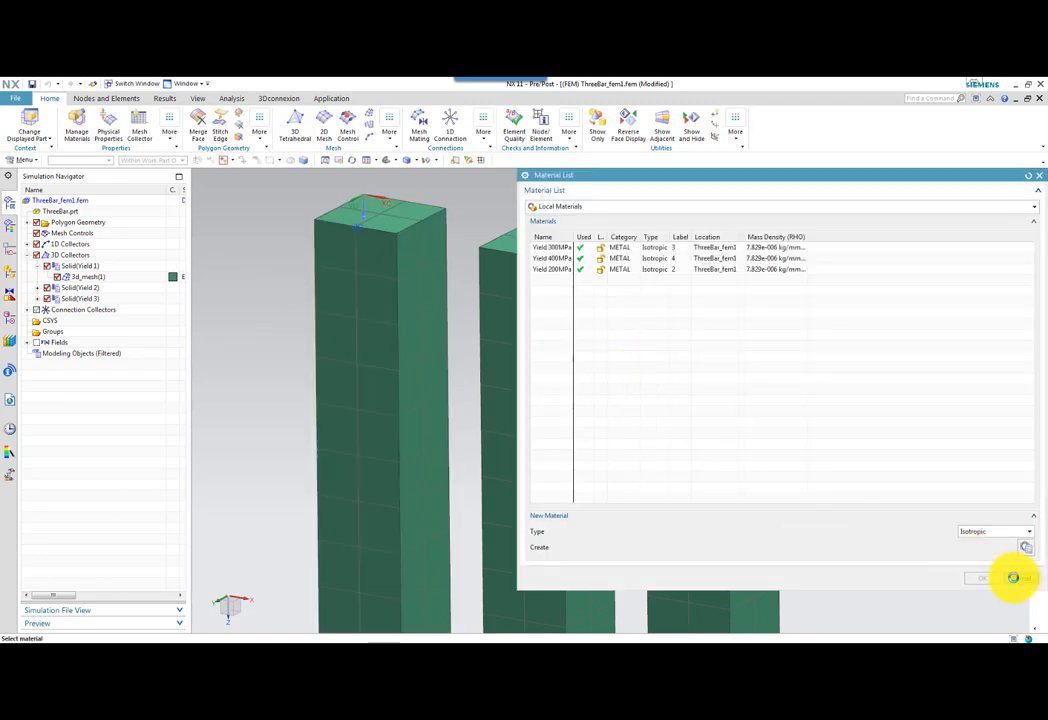
{"action": "left_click", "coordinate": [1013, 578]}
{"action": "left_click", "coordinate": [671, 362]}
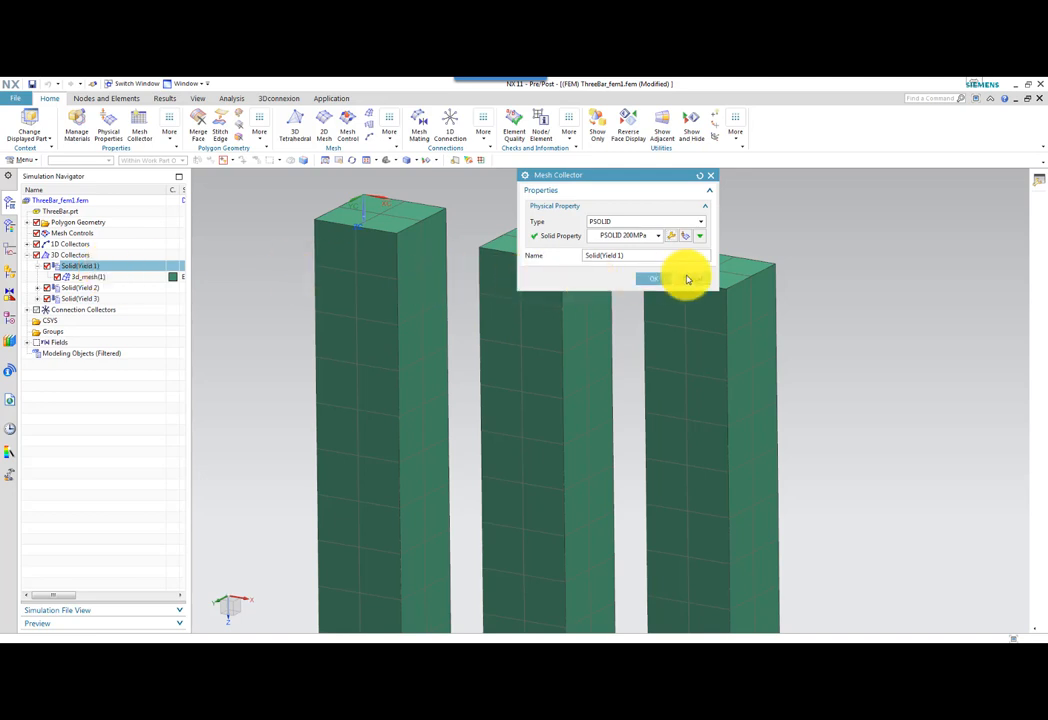
{"action": "left_click", "coordinate": [655, 278]}
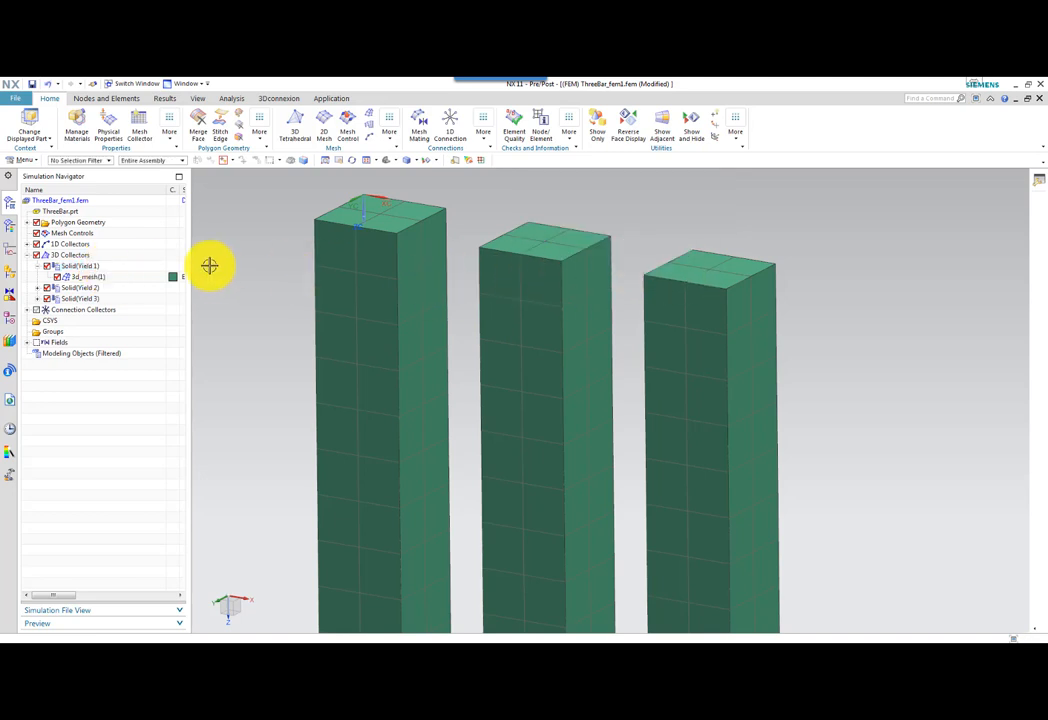
Highlight the Solid(Yield 2) collector's mesh and open the Yield 300MPa material definition from its solid property.
{"action": "left_click", "coordinate": [46, 288]}
{"action": "left_click", "coordinate": [92, 299]}
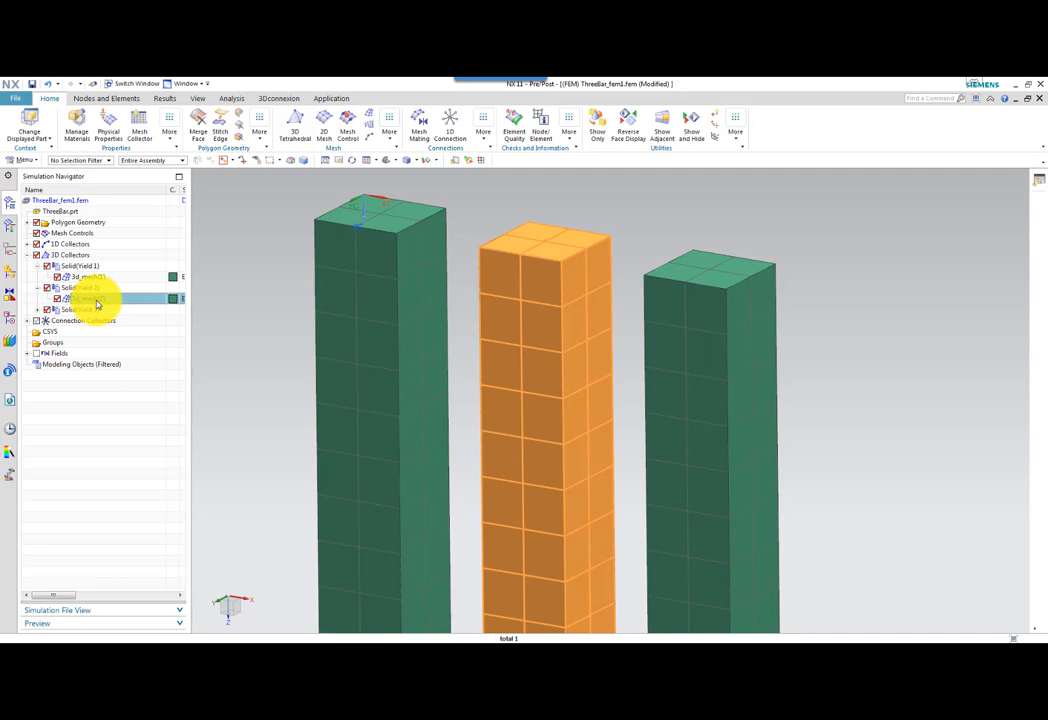
{"action": "double_click", "coordinate": [92, 288]}
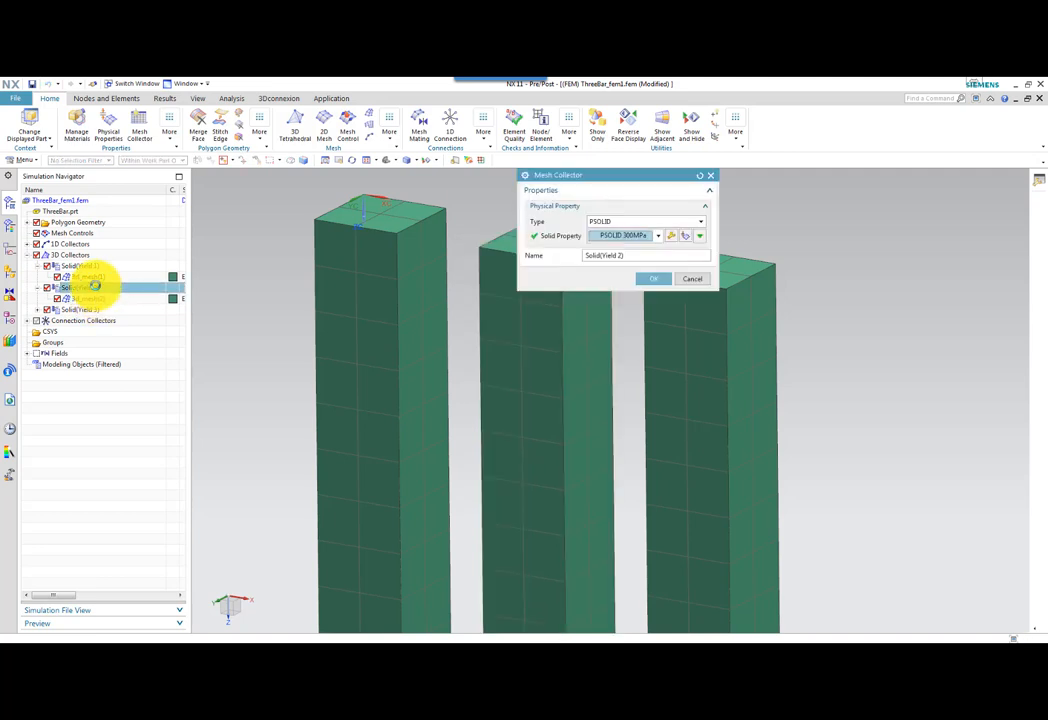
{"action": "left_click", "coordinate": [670, 237]}
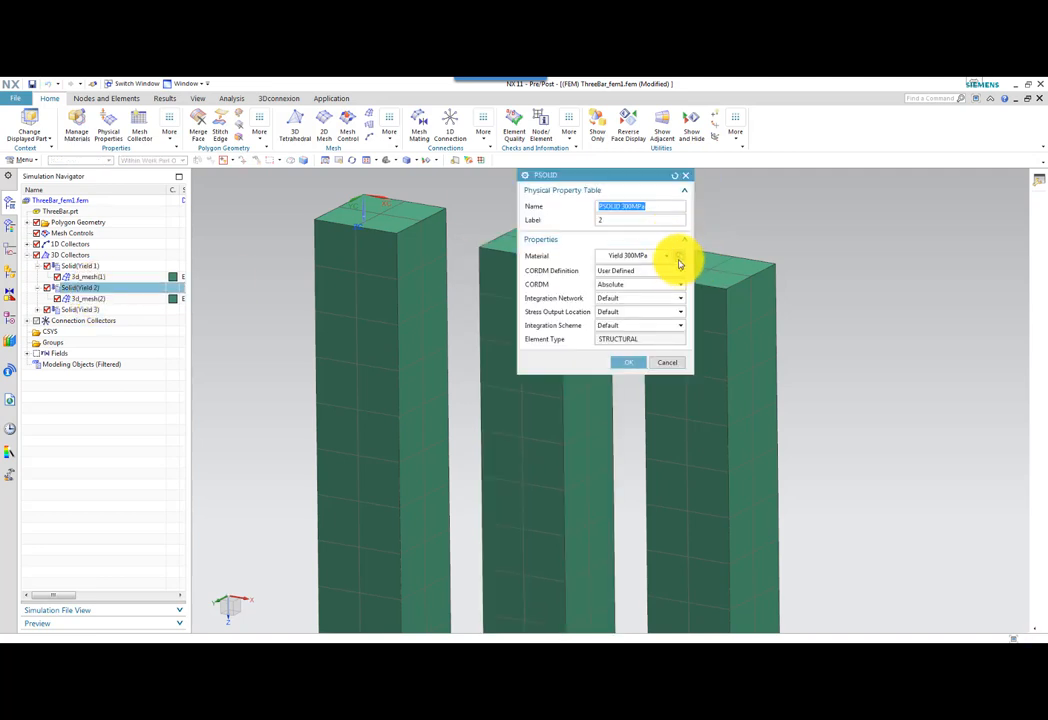
{"action": "left_click", "coordinate": [678, 260]}
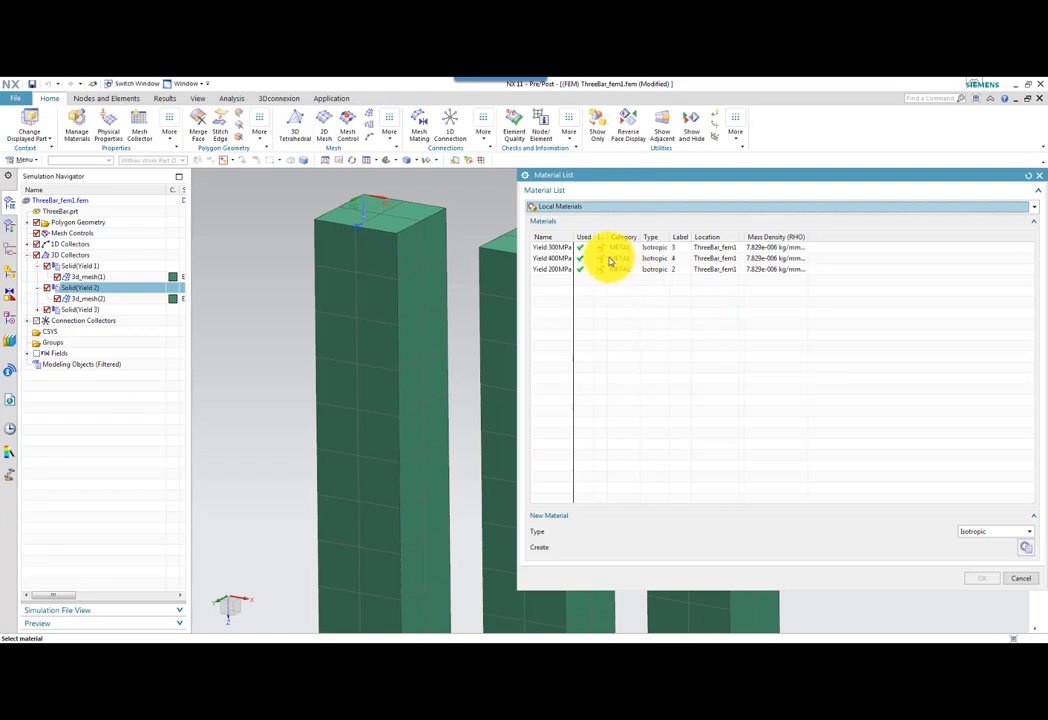
{"action": "double_click", "coordinate": [605, 247]}
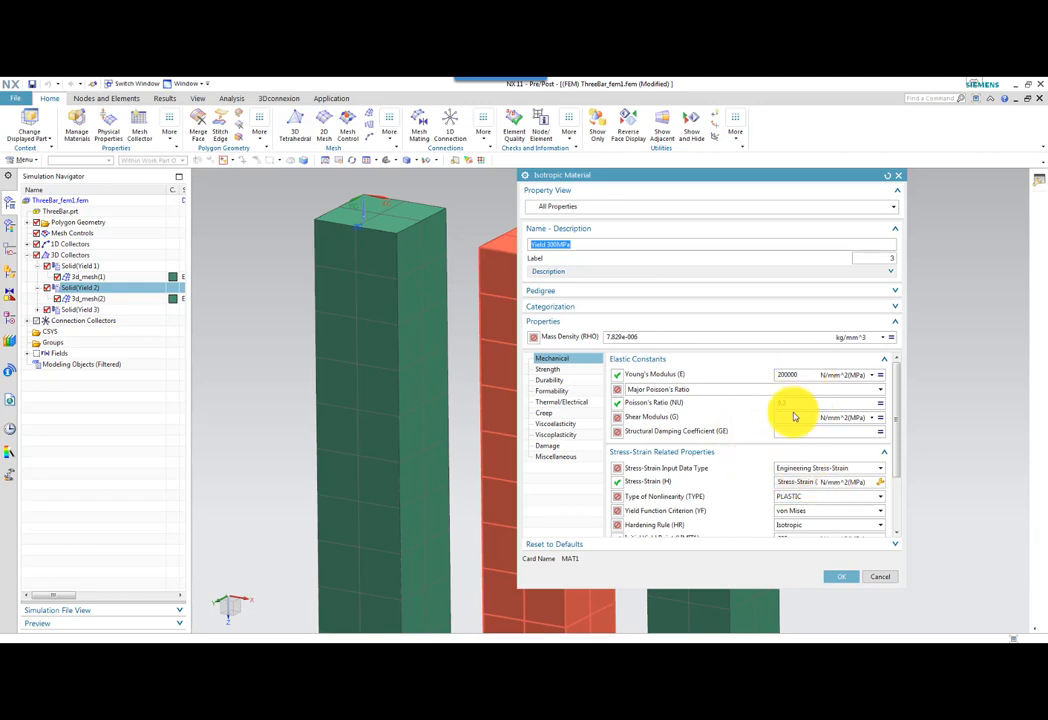
Review the strain and stress data points in the Yield 300MPa material's stress-strain table, and exit the material and collector dialogs.
{"action": "left_click", "coordinate": [883, 487]}
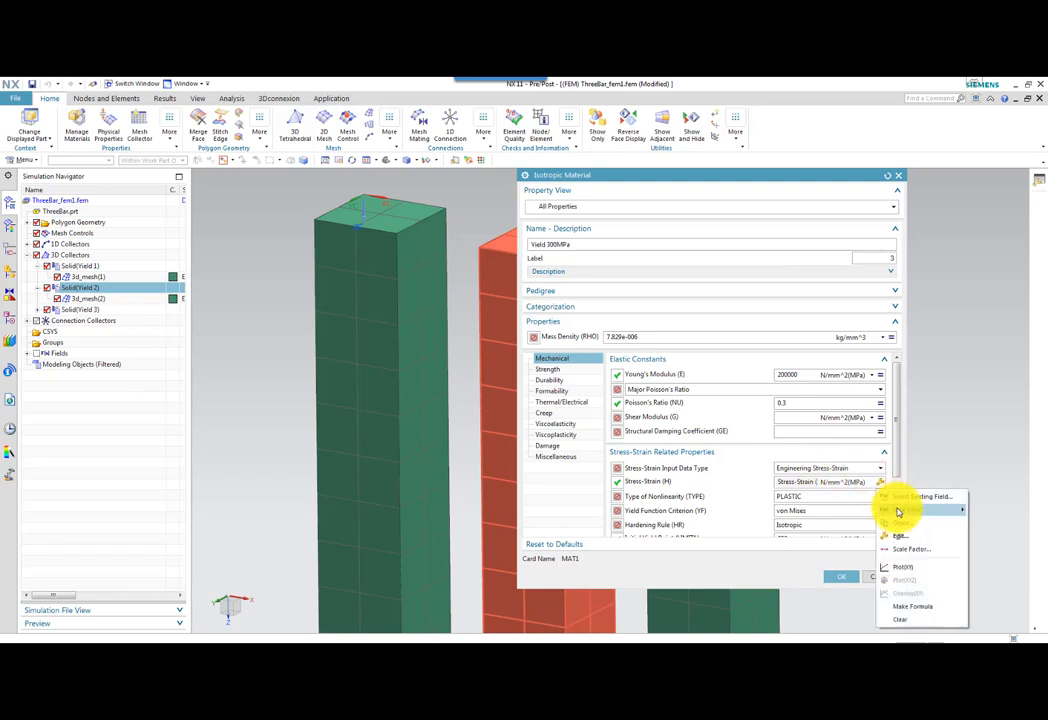
{"action": "left_click", "coordinate": [896, 538]}
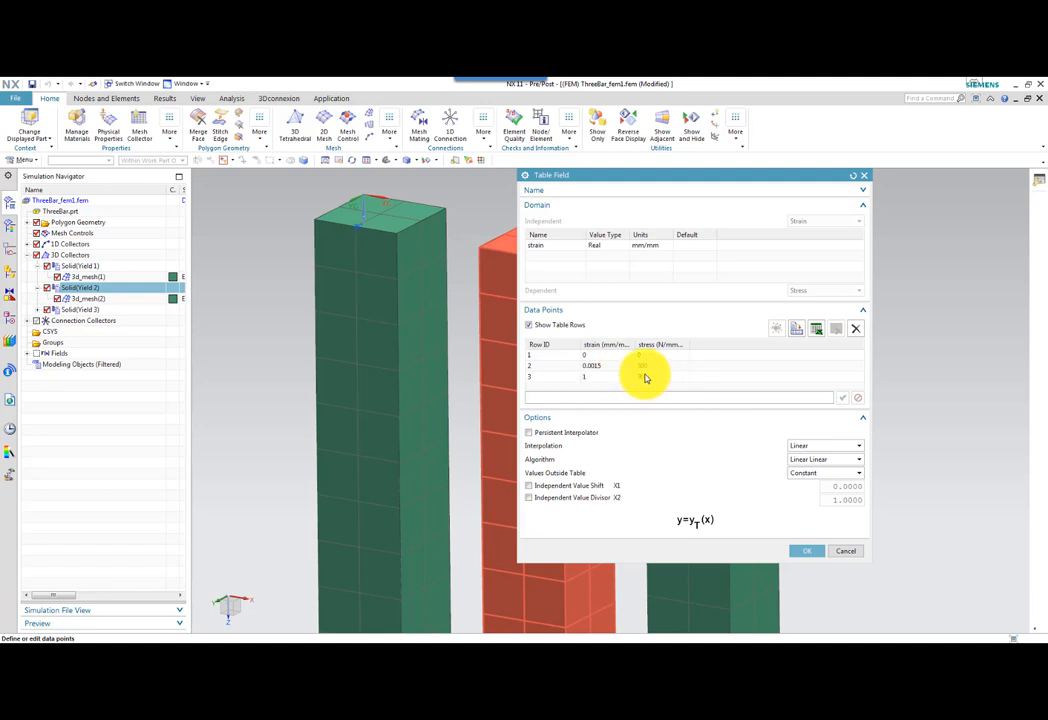
{"action": "left_click", "coordinate": [807, 551]}
{"action": "left_click", "coordinate": [843, 576]}
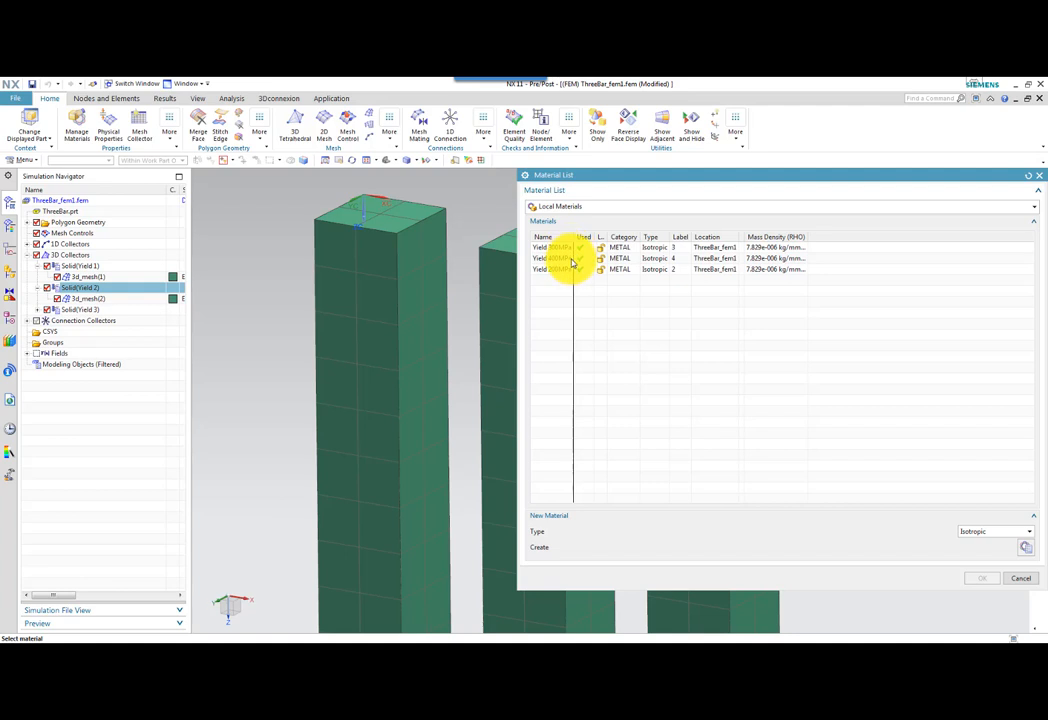
{"action": "left_click", "coordinate": [573, 259]}
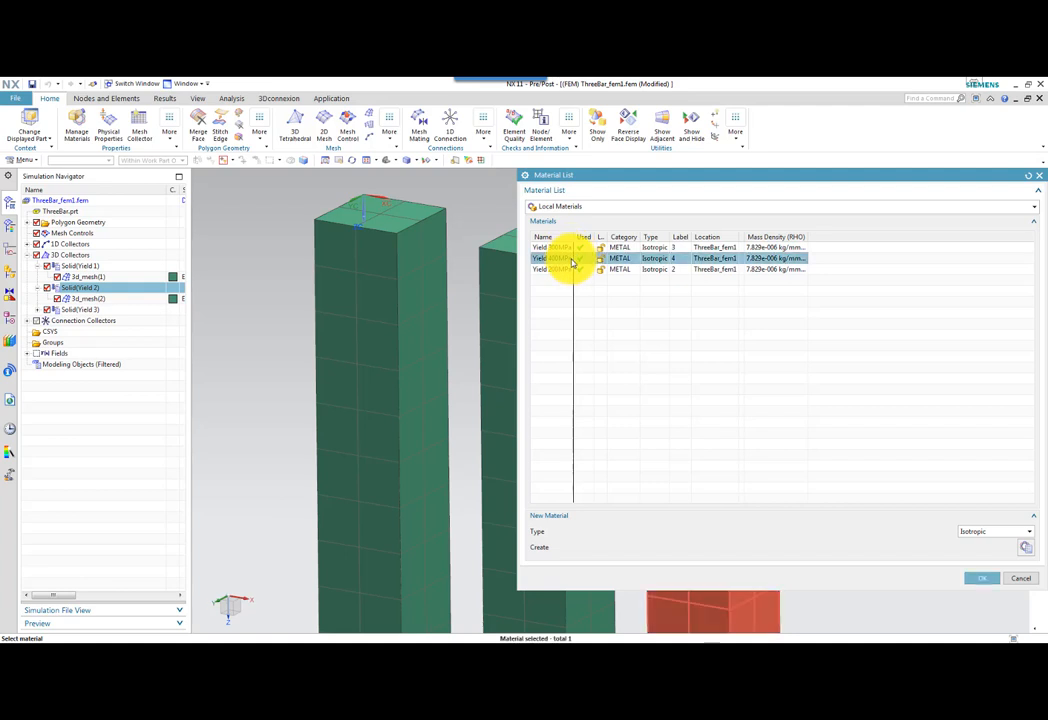
{"action": "left_click", "coordinate": [1015, 580]}
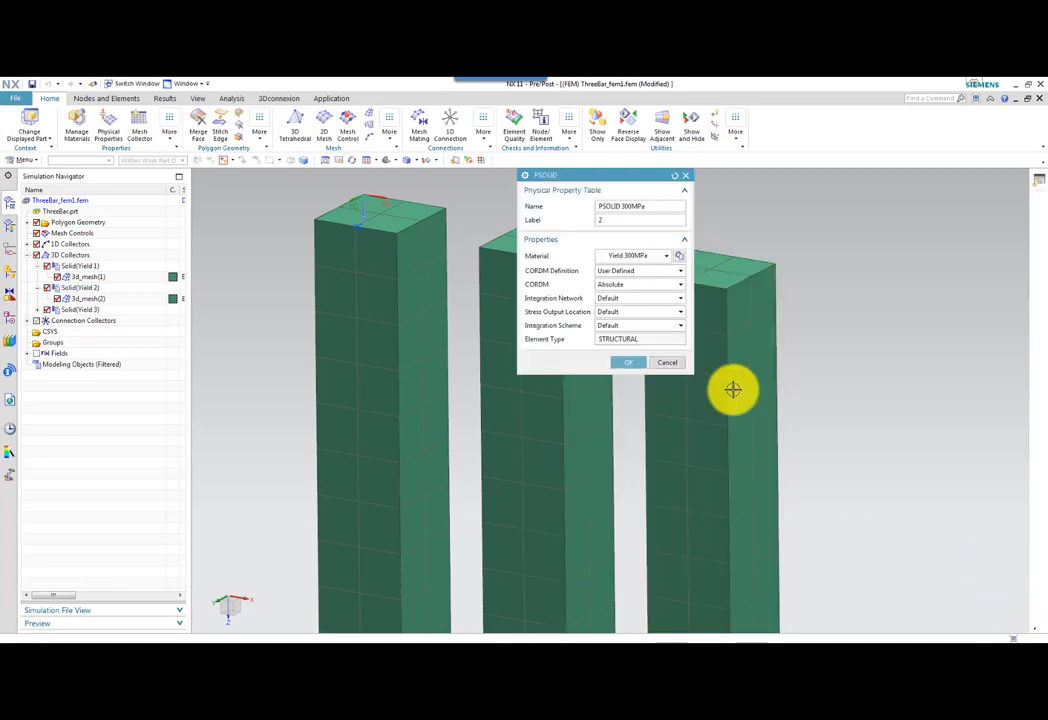
{"action": "left_click", "coordinate": [667, 363]}
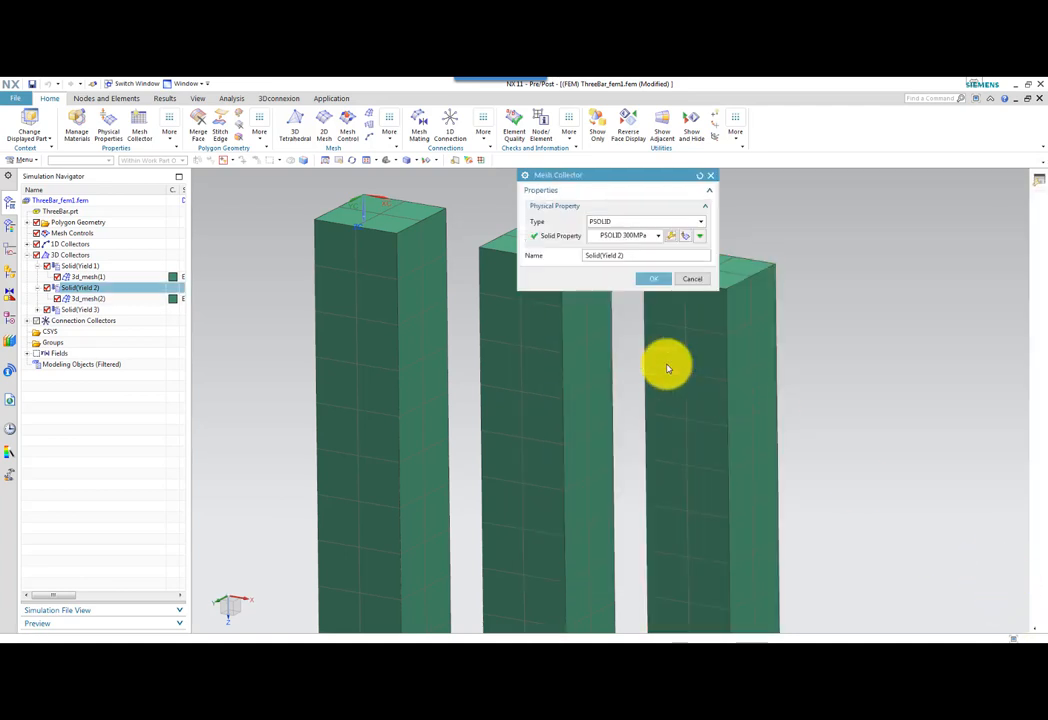
{"action": "left_click", "coordinate": [691, 281]}
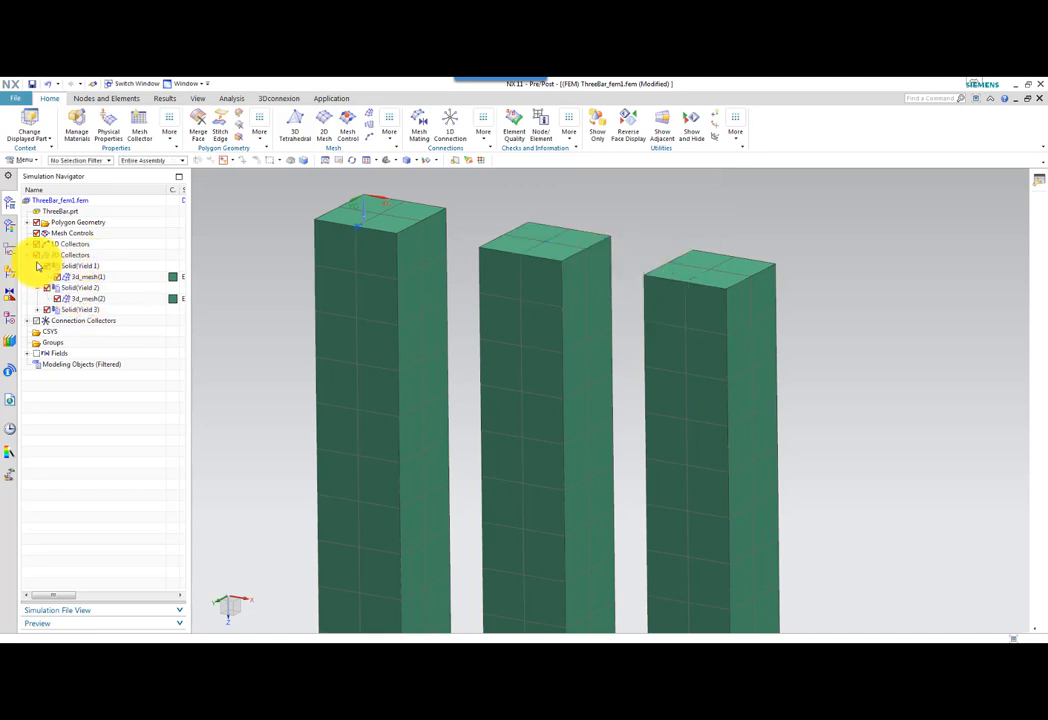
Highlight the 3D mesh of each of the three solid collectors and the connection mesh of the RBE2 collector.
{"action": "left_click", "coordinate": [82, 277]}
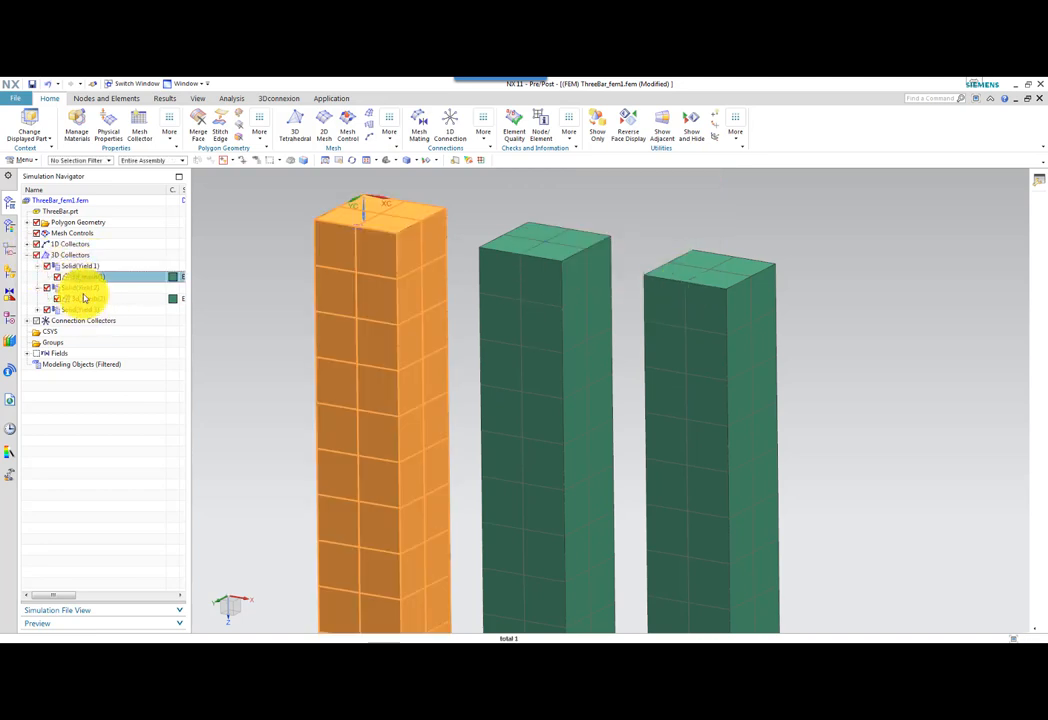
{"action": "left_click", "coordinate": [82, 299]}
{"action": "left_click", "coordinate": [47, 309]}
{"action": "left_click", "coordinate": [83, 321]}
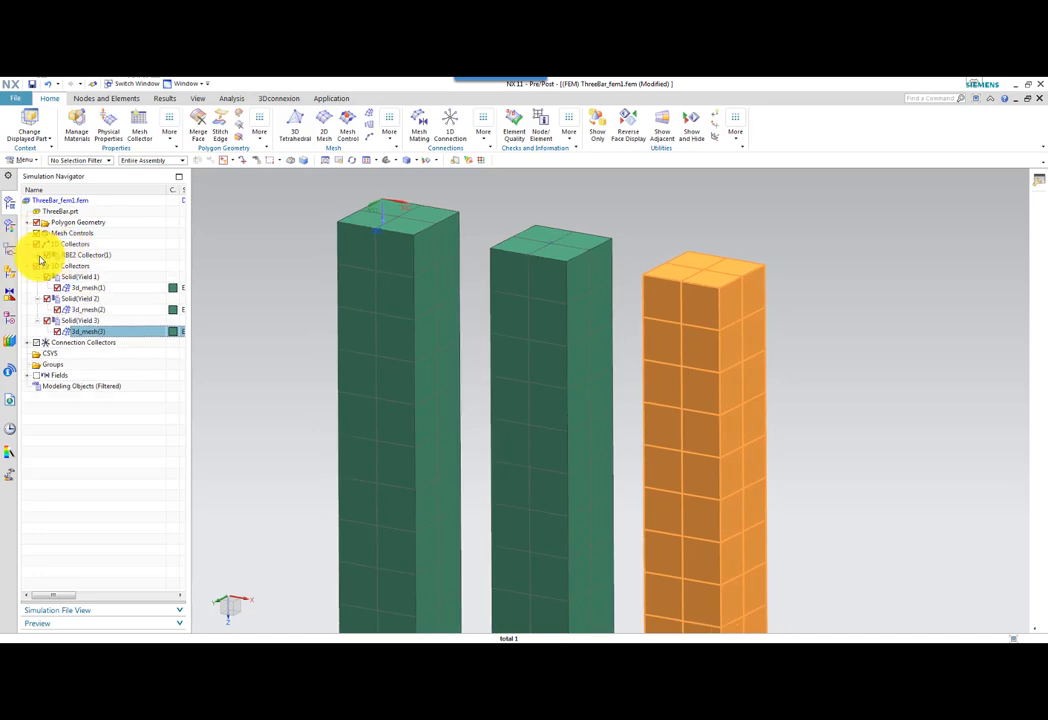
{"action": "left_click", "coordinate": [29, 245]}
{"action": "left_click", "coordinate": [92, 267]}
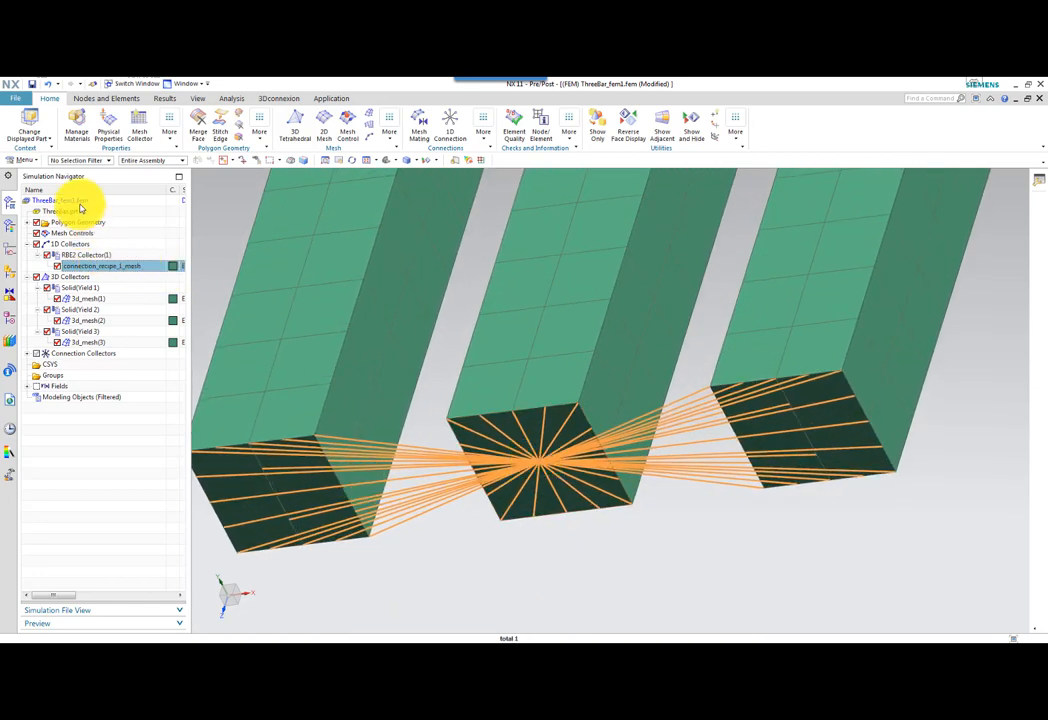
Switch the display from ThreeBar_fem1 to its associated simulation, ThreeBar_sim1.
{"action": "left_click", "coordinate": [79, 203]}
{"action": "right_click", "coordinate": [79, 203]}
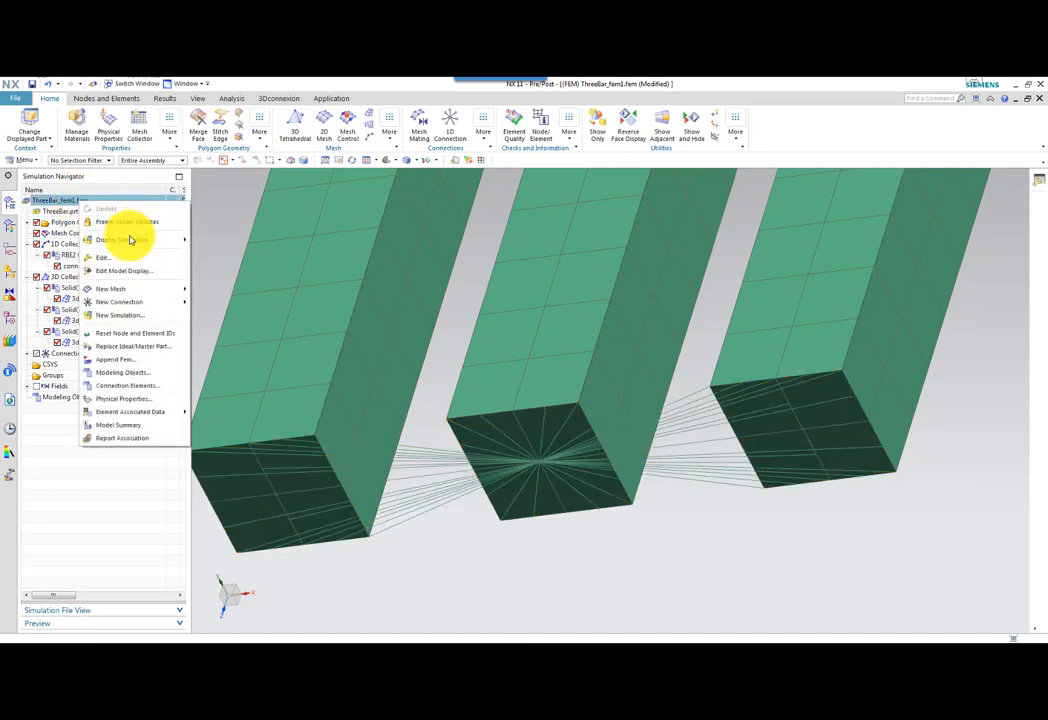
{"action": "mouse_move", "coordinate": [129, 241]}
{"action": "left_click", "coordinate": [212, 242]}
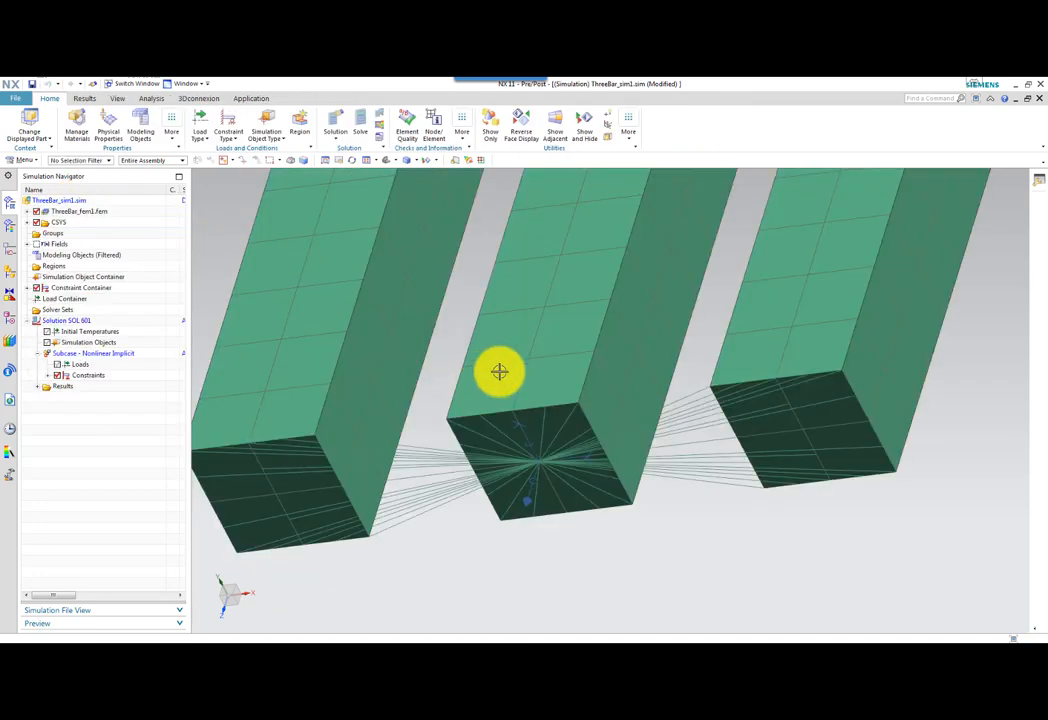
Expand the constraints of the Nonlinear Implicit subcase and highlight the Fixed(1) constraint.
{"action": "scroll", "coordinate": [692, 454], "scroll_direction": "down", "scroll_amount": 5}
{"action": "middle_click_drag", "start_coordinate": [758, 533], "coordinate": [260, 415]}
{"action": "left_click", "coordinate": [57, 375]}
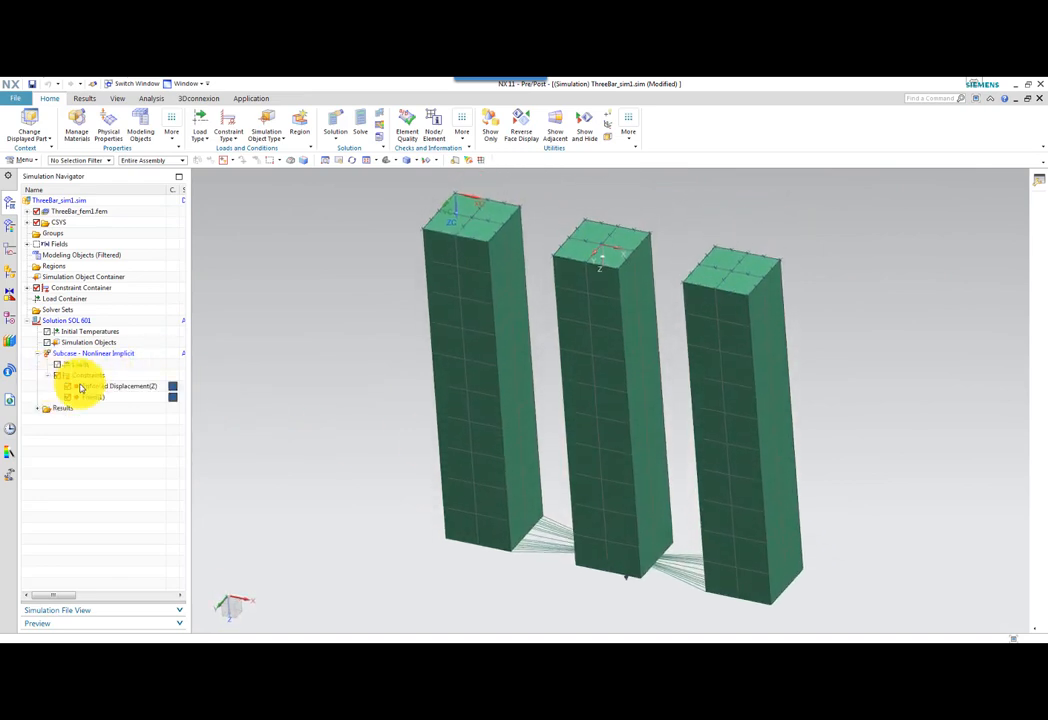
{"action": "left_click", "coordinate": [95, 398]}
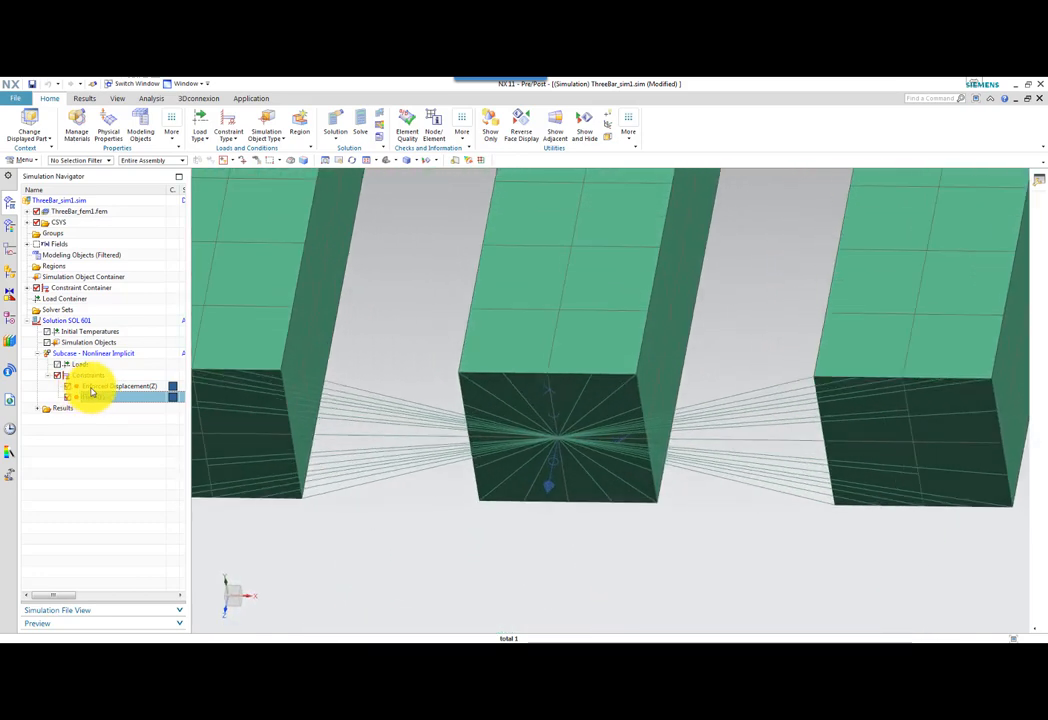
Review the Enforced Displacement(Z) constraint and the time-length table field behind its DOF3, and exit both without changes.
{"action": "left_click", "coordinate": [95, 388]}
{"action": "double_click", "coordinate": [95, 388]}
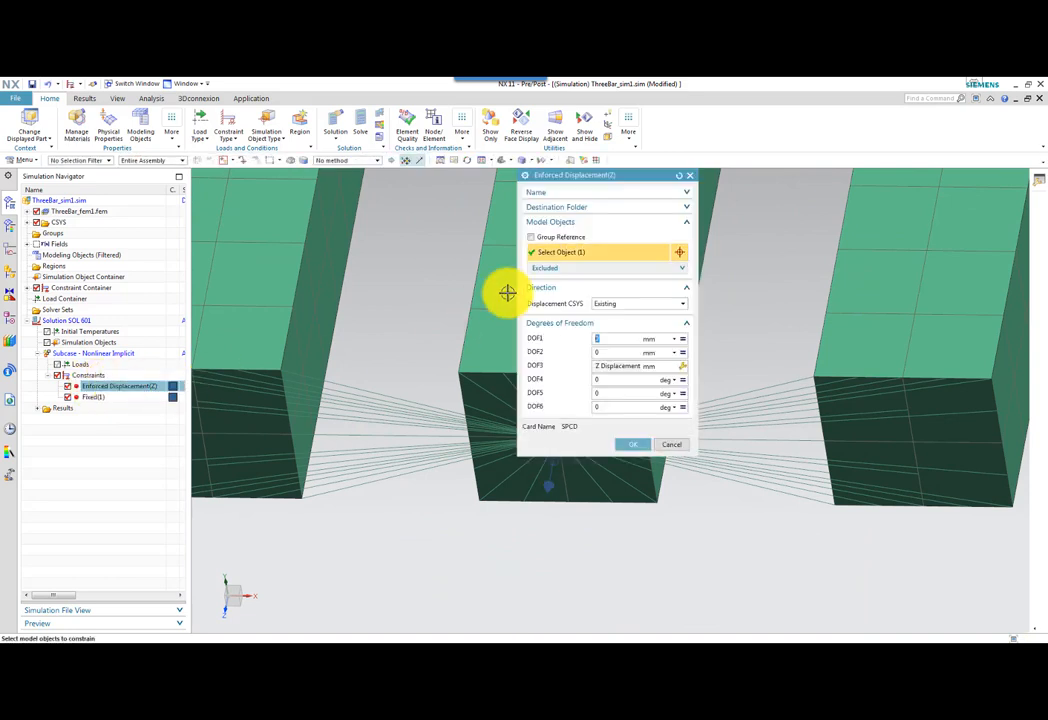
{"action": "left_click_drag", "start_coordinate": [616, 178], "coordinate": [358, 211]}
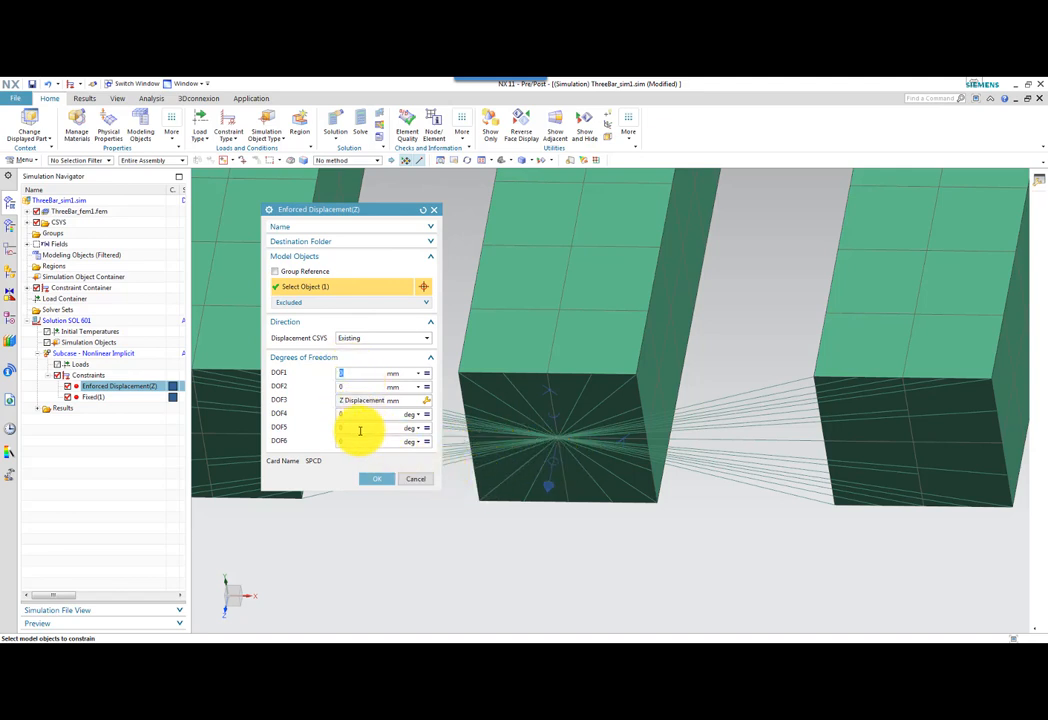
{"action": "left_click", "coordinate": [428, 402]}
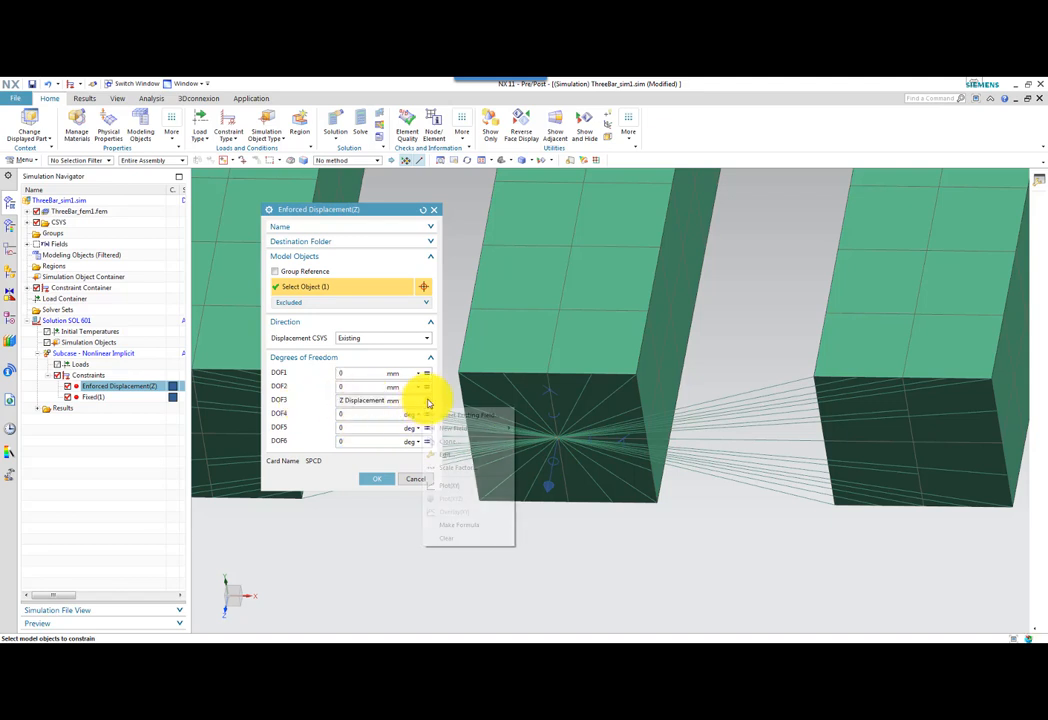
{"action": "left_click", "coordinate": [452, 454]}
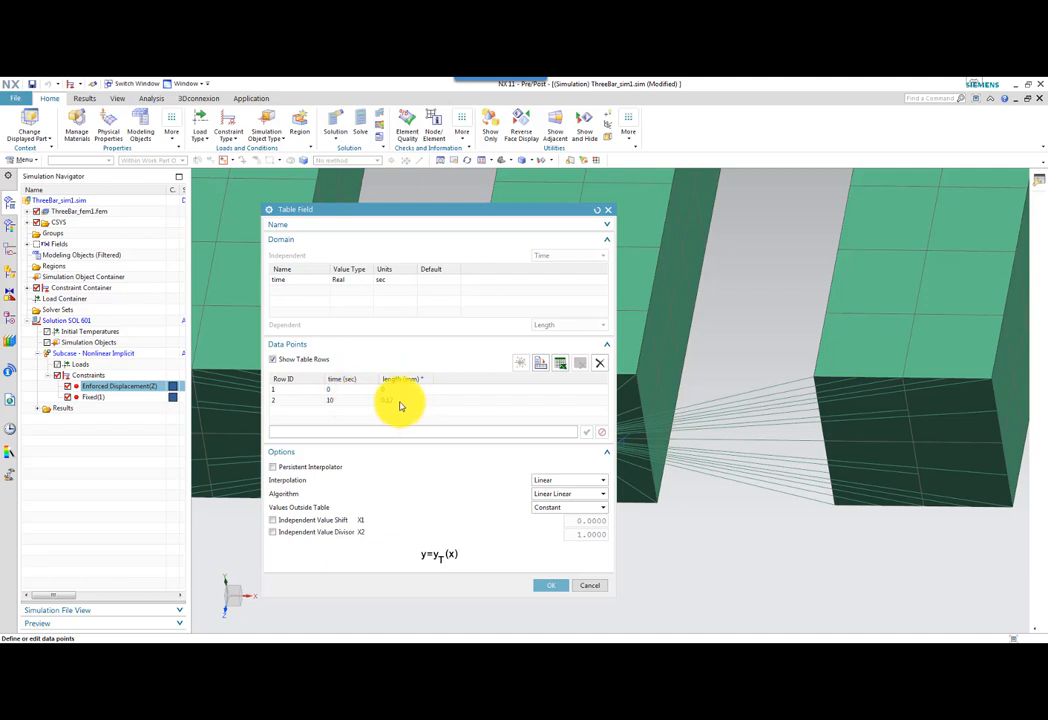
{"action": "left_click", "coordinate": [588, 588]}
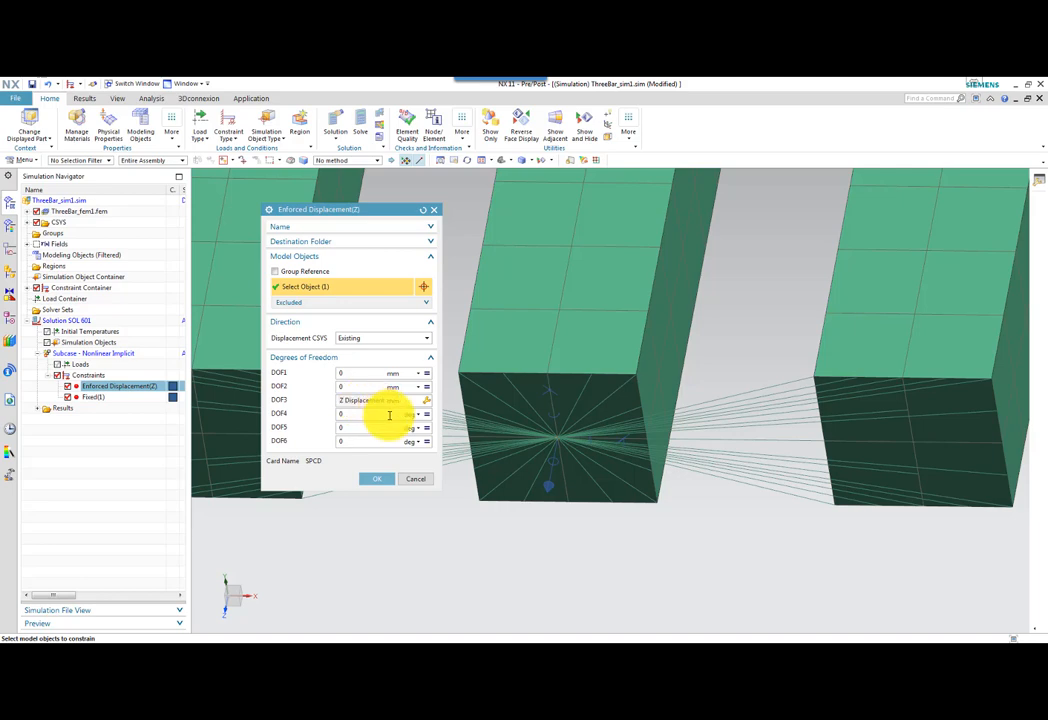
{"action": "left_click", "coordinate": [417, 480]}
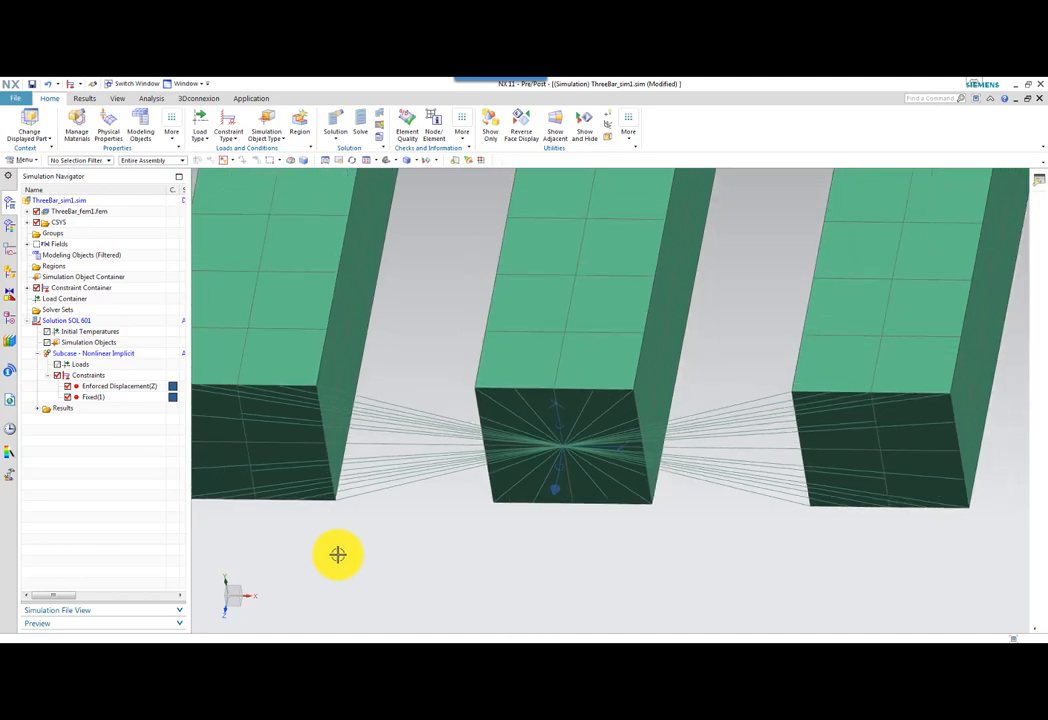
Open Solution SOL 601 for editing and look through its General, File Management, Executive Control and Case Control settings.
{"action": "scroll", "coordinate": [339, 554], "scroll_direction": "down", "scroll_amount": 2}
{"action": "middle_click_drag", "start_coordinate": [341, 554], "coordinate": [343, 549]}
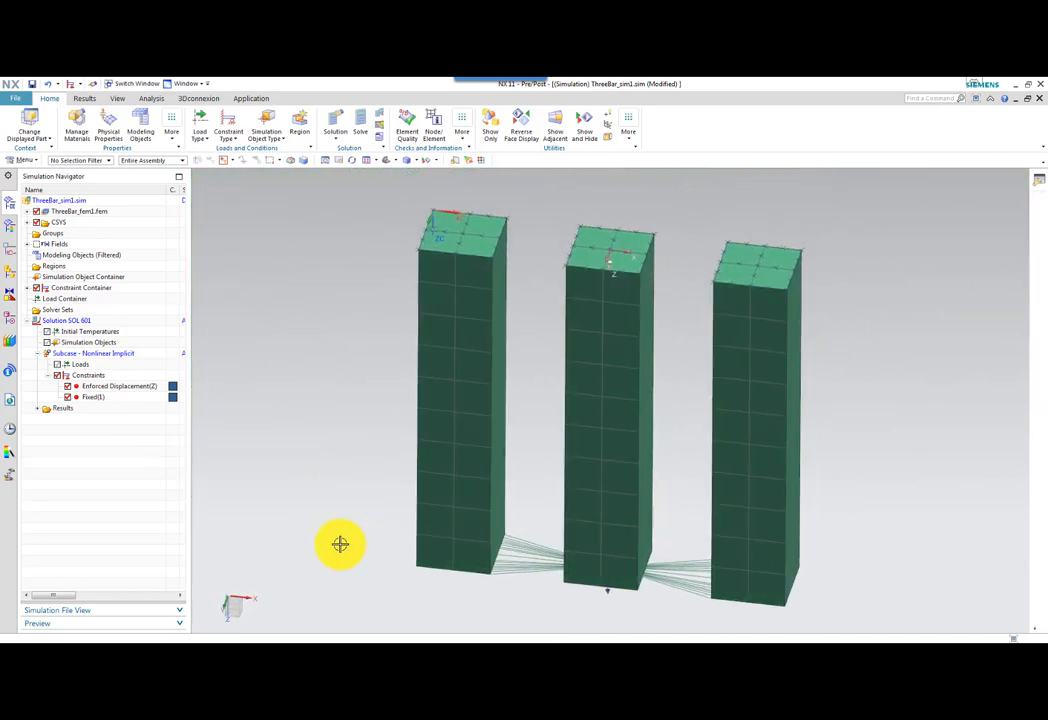
{"action": "left_click", "coordinate": [82, 321]}
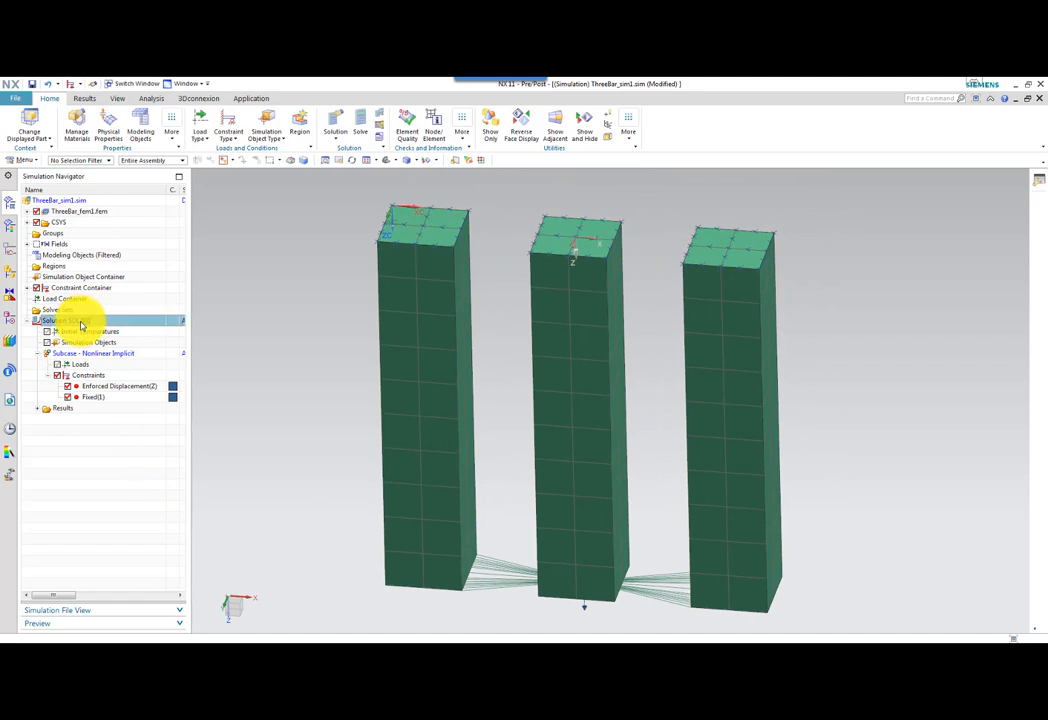
{"action": "right_click", "coordinate": [82, 326]}
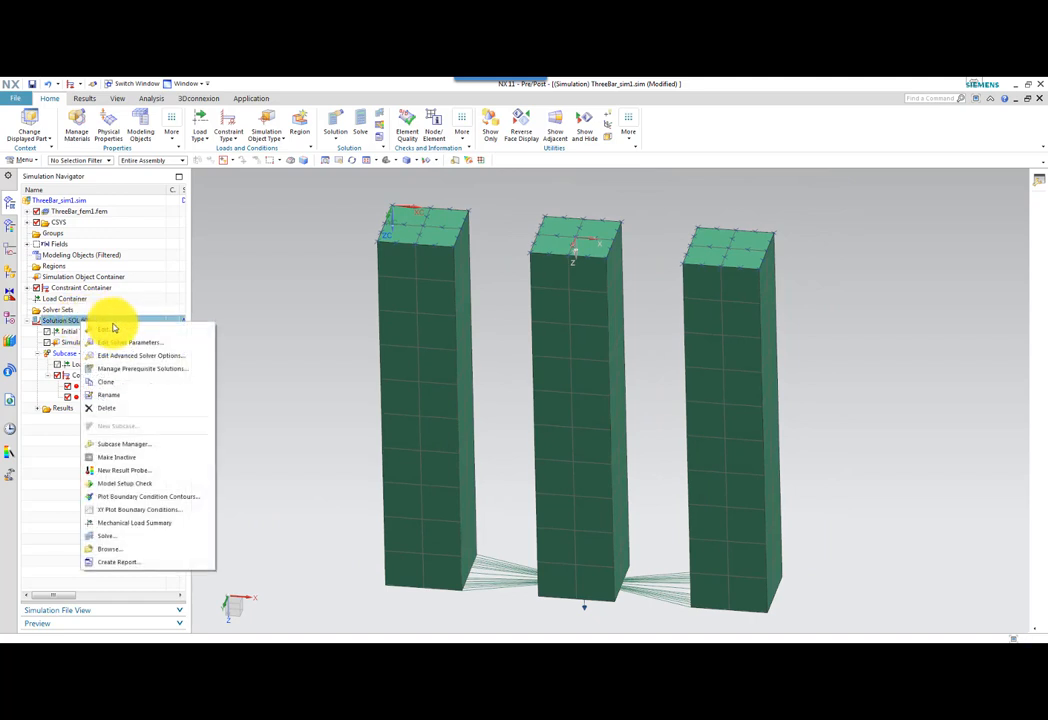
{"action": "left_click", "coordinate": [108, 330]}
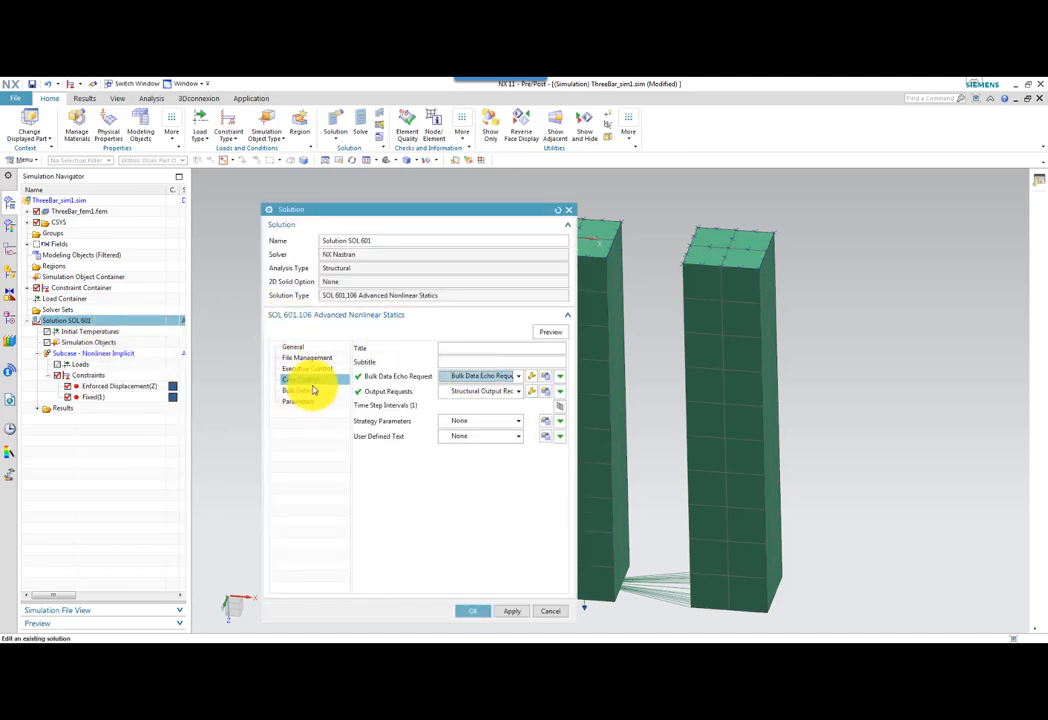
{"action": "left_click", "coordinate": [302, 347]}
{"action": "left_click", "coordinate": [306, 358]}
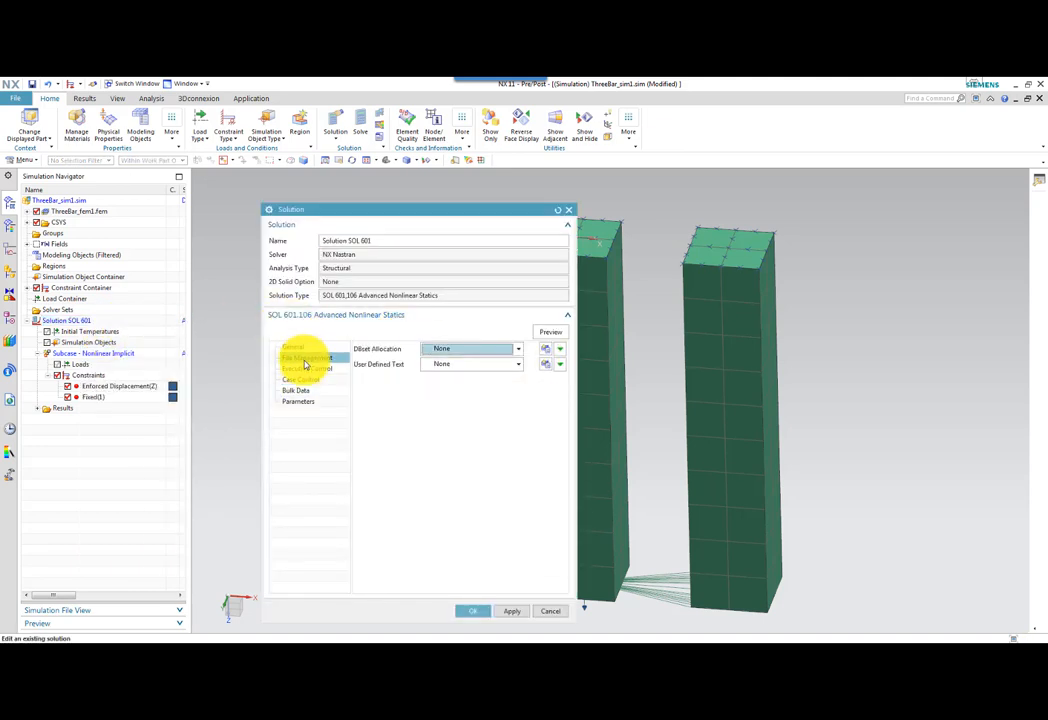
{"action": "left_click", "coordinate": [304, 368]}
{"action": "left_click", "coordinate": [302, 381]}
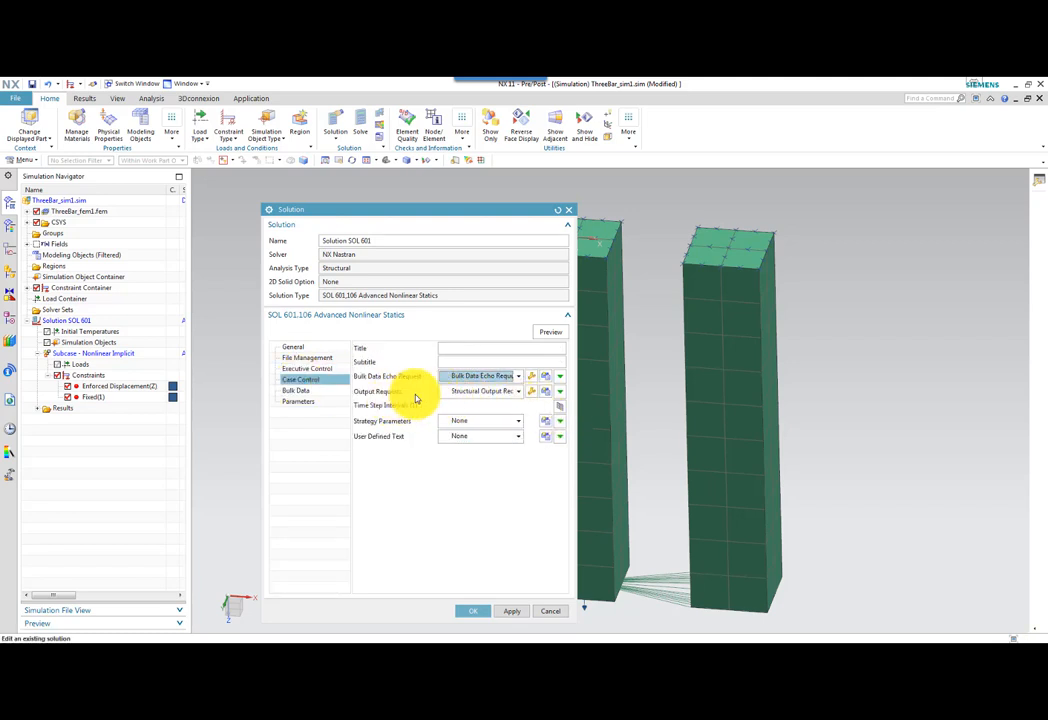
Review the solution's structural output requests and the Time Step 100 interval definition, and close their dialogs.
{"action": "left_click", "coordinate": [545, 391]}
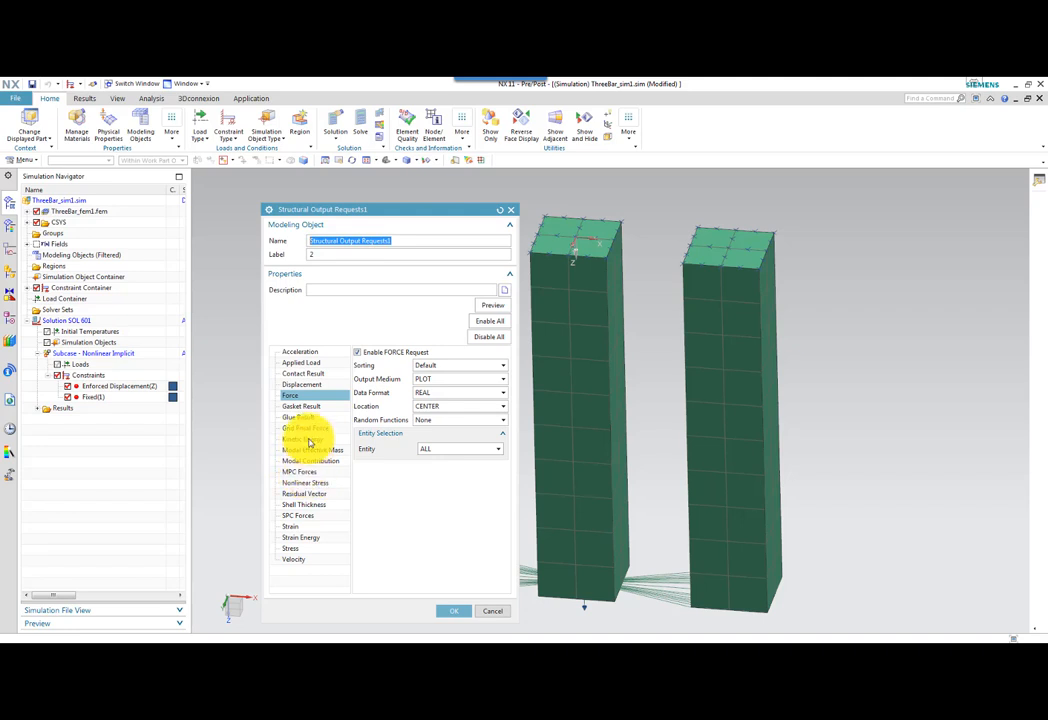
{"action": "left_click", "coordinate": [452, 611]}
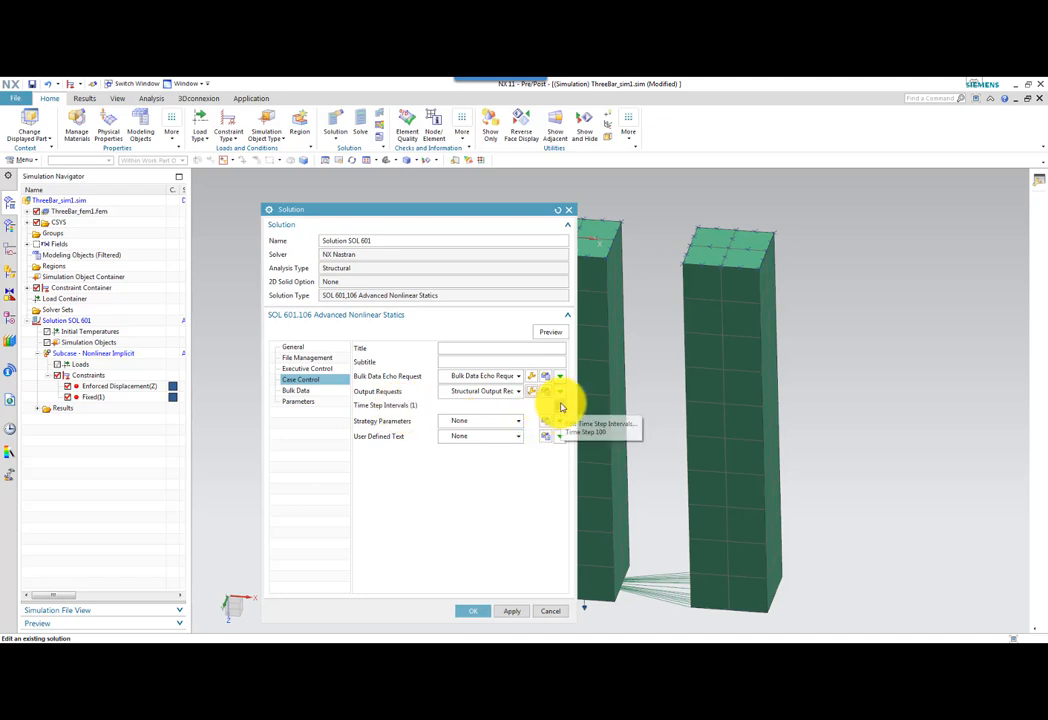
{"action": "left_click", "coordinate": [559, 406]}
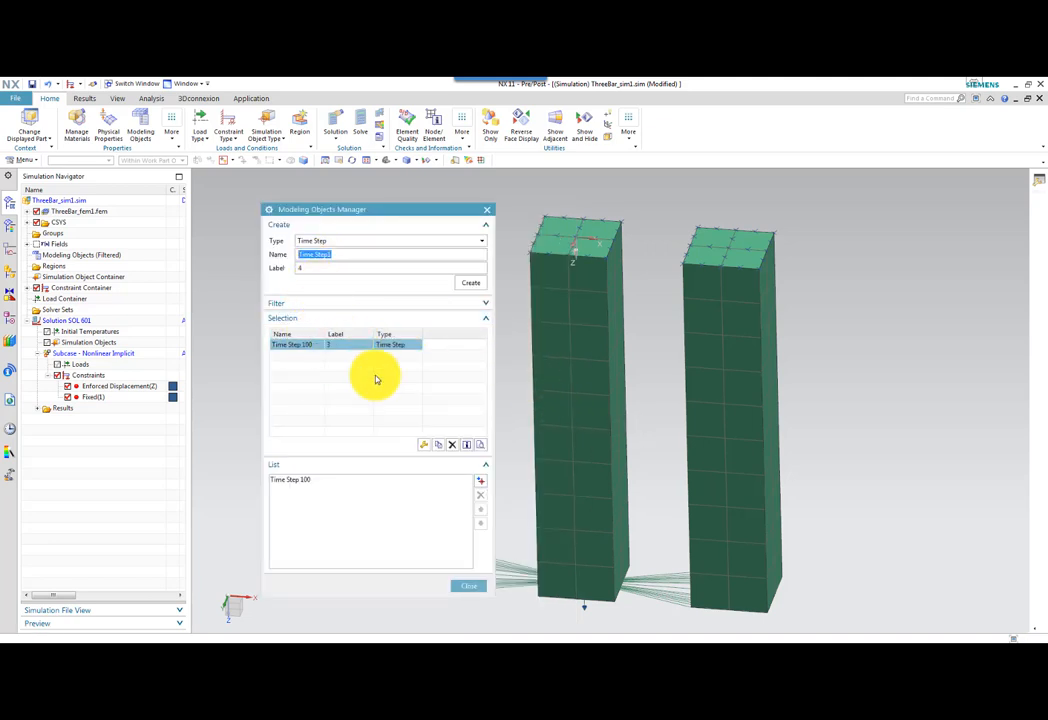
{"action": "left_click", "coordinate": [423, 444]}
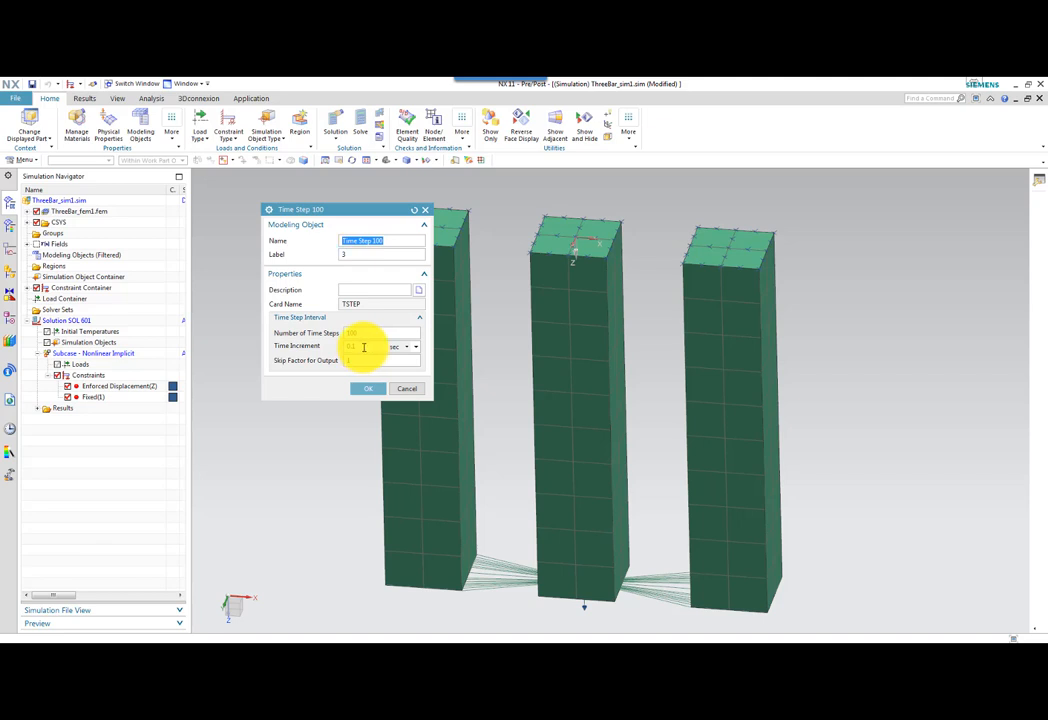
{"action": "left_click", "coordinate": [369, 389]}
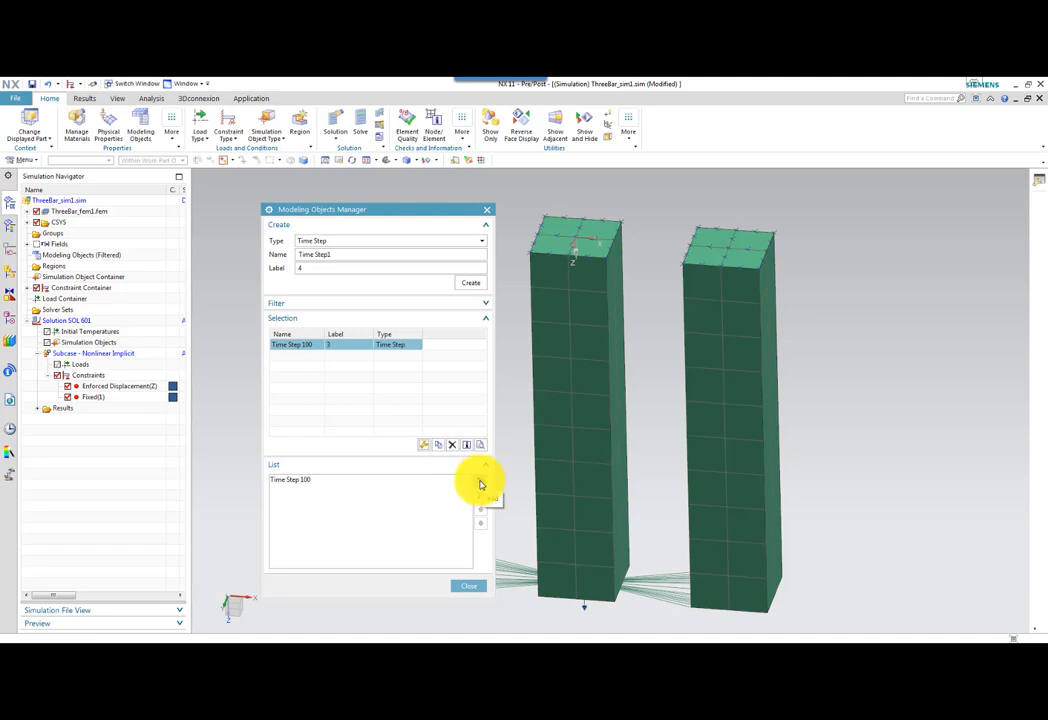
{"action": "left_click", "coordinate": [303, 484]}
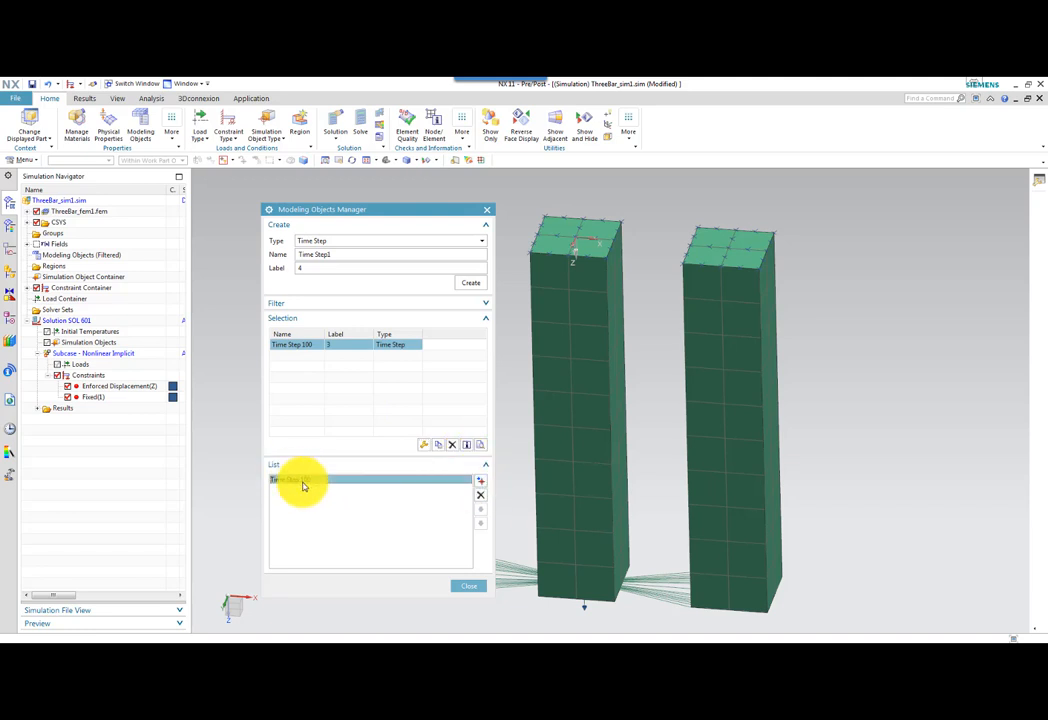
{"action": "left_click", "coordinate": [468, 585]}
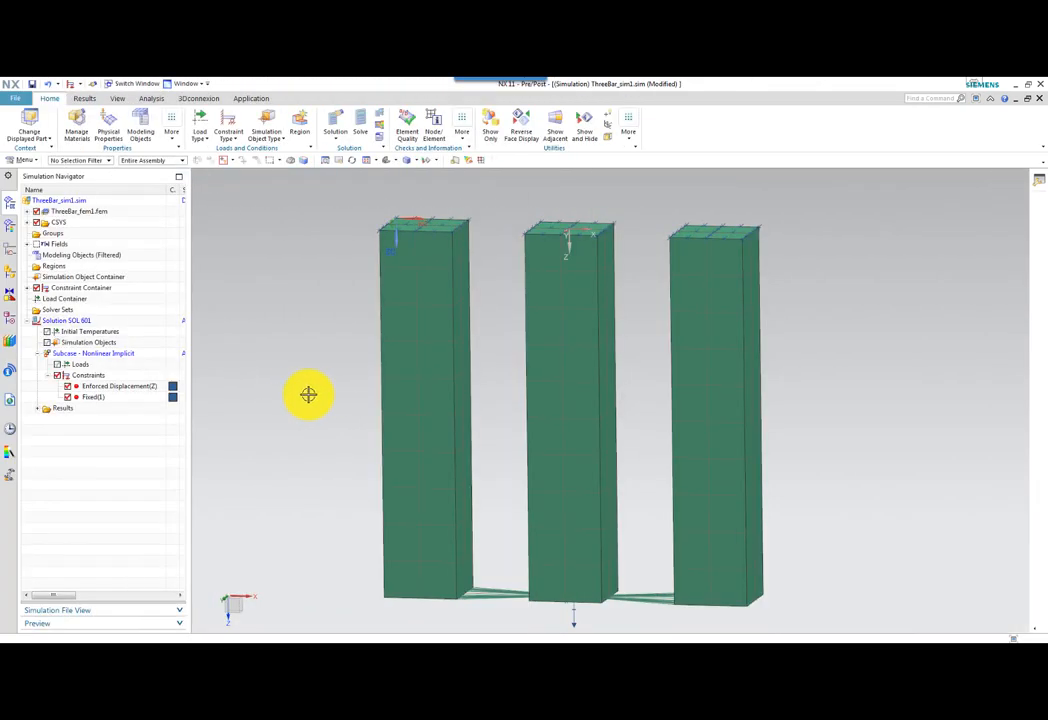
Load the structural results of Solution SOL 601, expand Increment 1 and widen the name column to read its result types.
{"action": "left_click", "coordinate": [38, 408]}
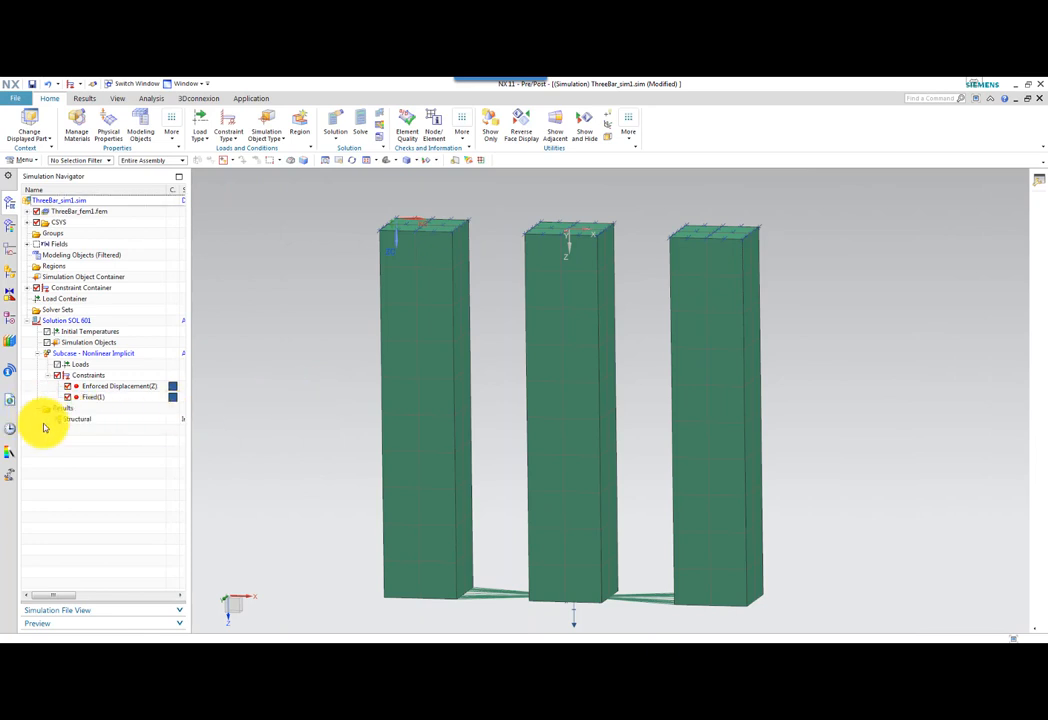
{"action": "double_click", "coordinate": [80, 422]}
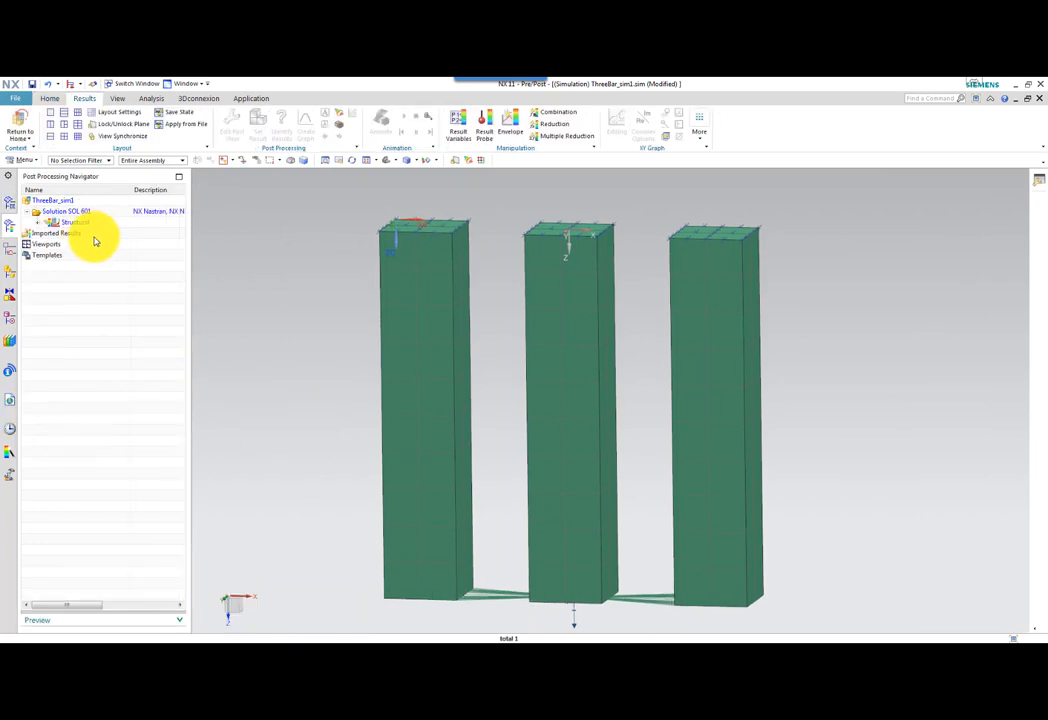
{"action": "left_click", "coordinate": [38, 222]}
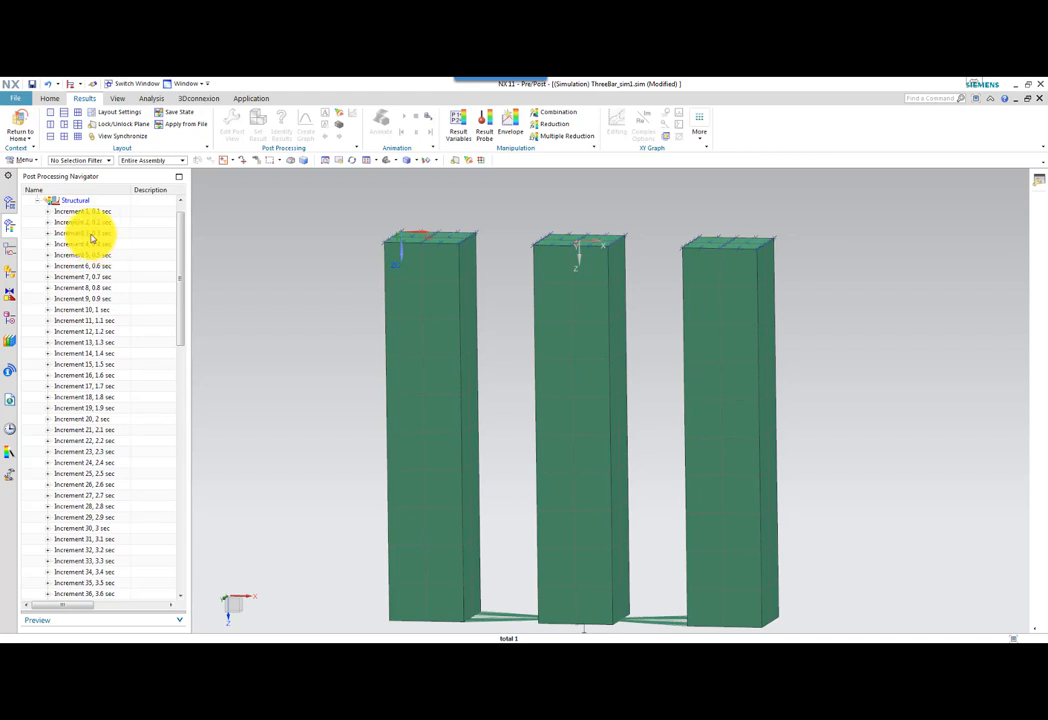
{"action": "left_click", "coordinate": [47, 211]}
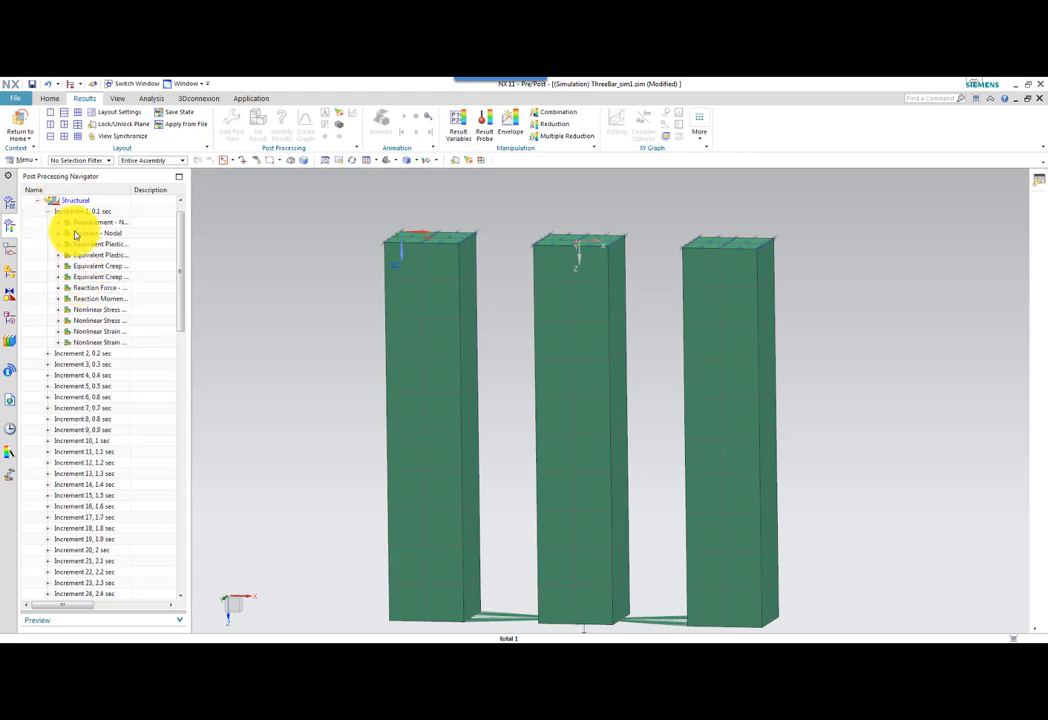
{"action": "left_click_drag", "start_coordinate": [129, 186], "coordinate": [168, 189]}
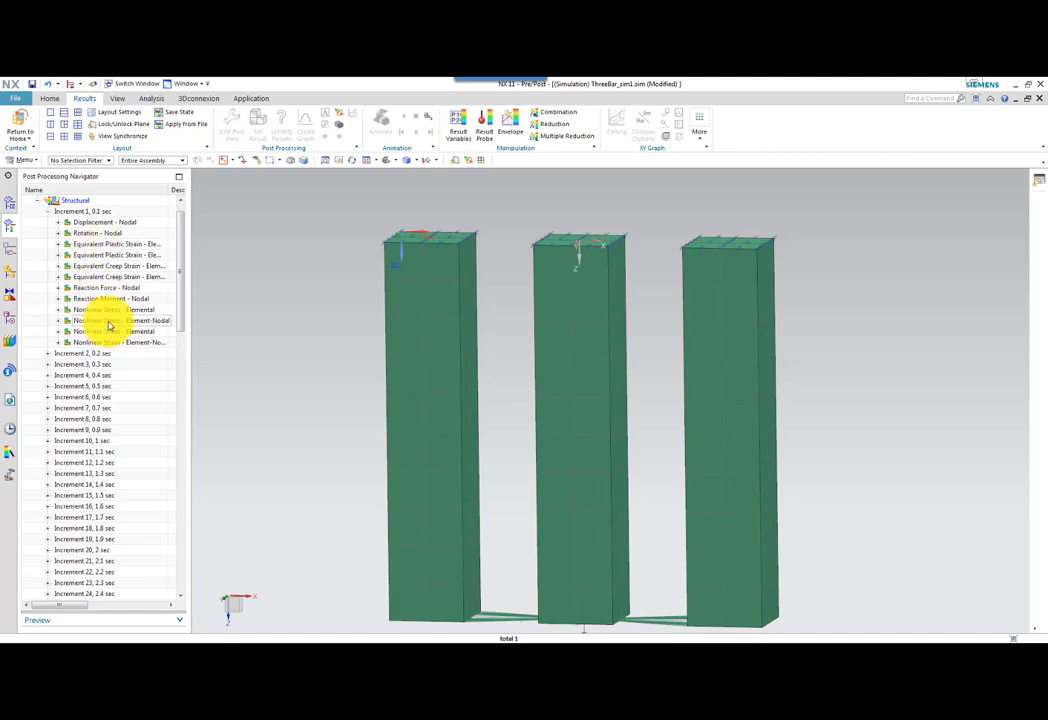
Plot the Von-Mises component of the element-nodal nonlinear stress for Increment 1 on the three bars.
{"action": "left_click", "coordinate": [58, 320]}
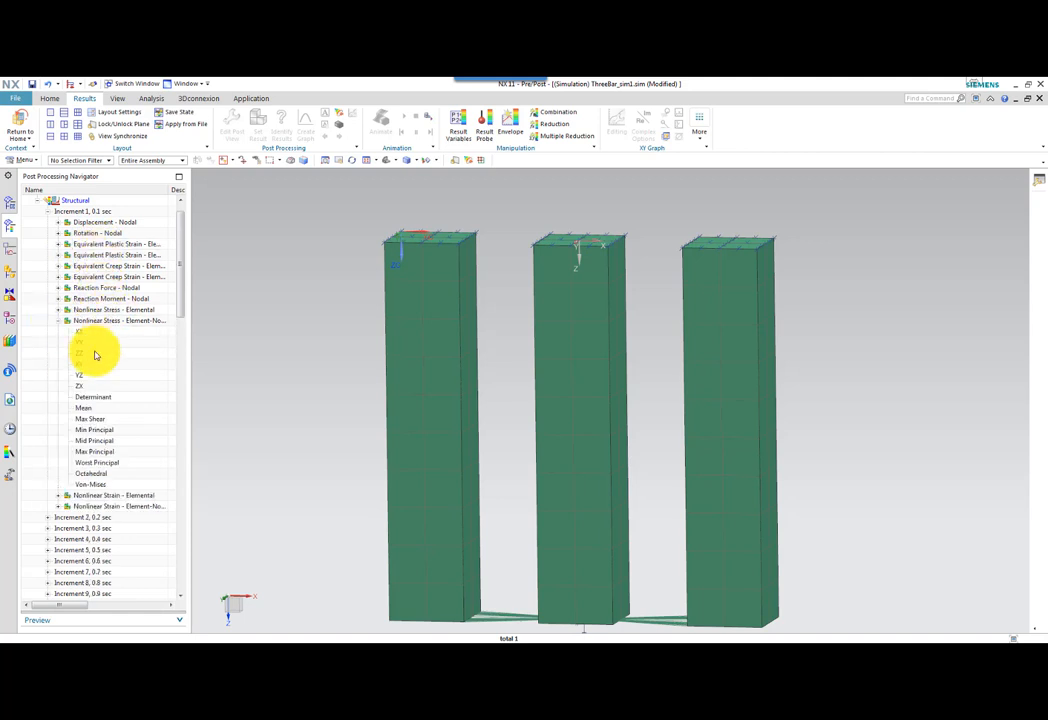
{"action": "left_click", "coordinate": [95, 484]}
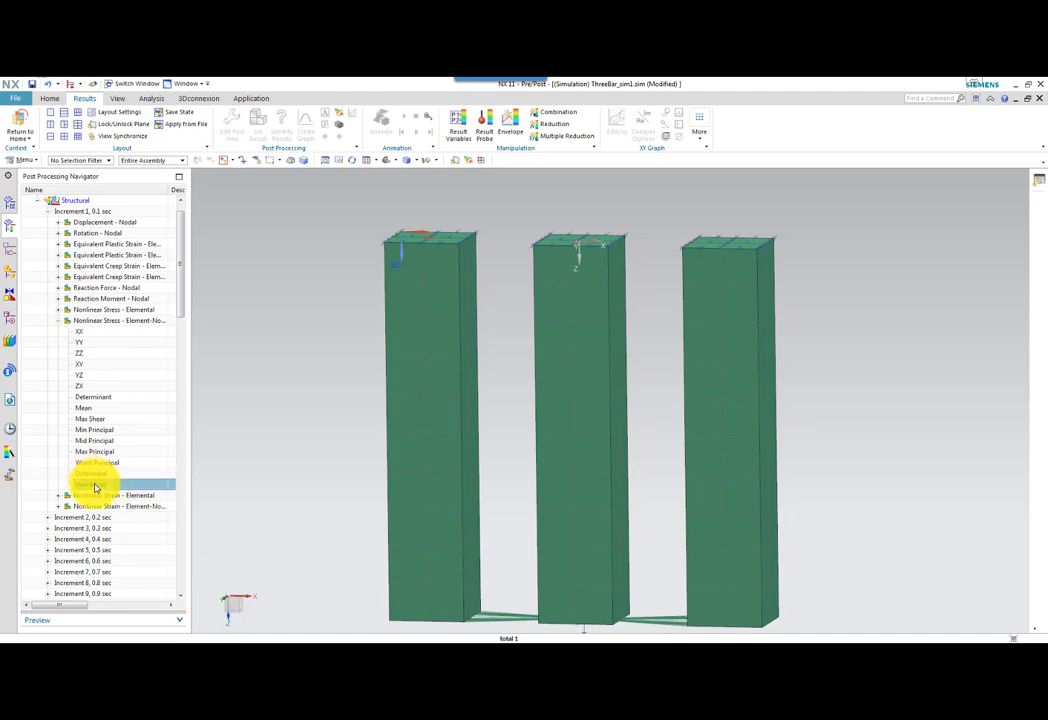
{"action": "double_click", "coordinate": [95, 487]}
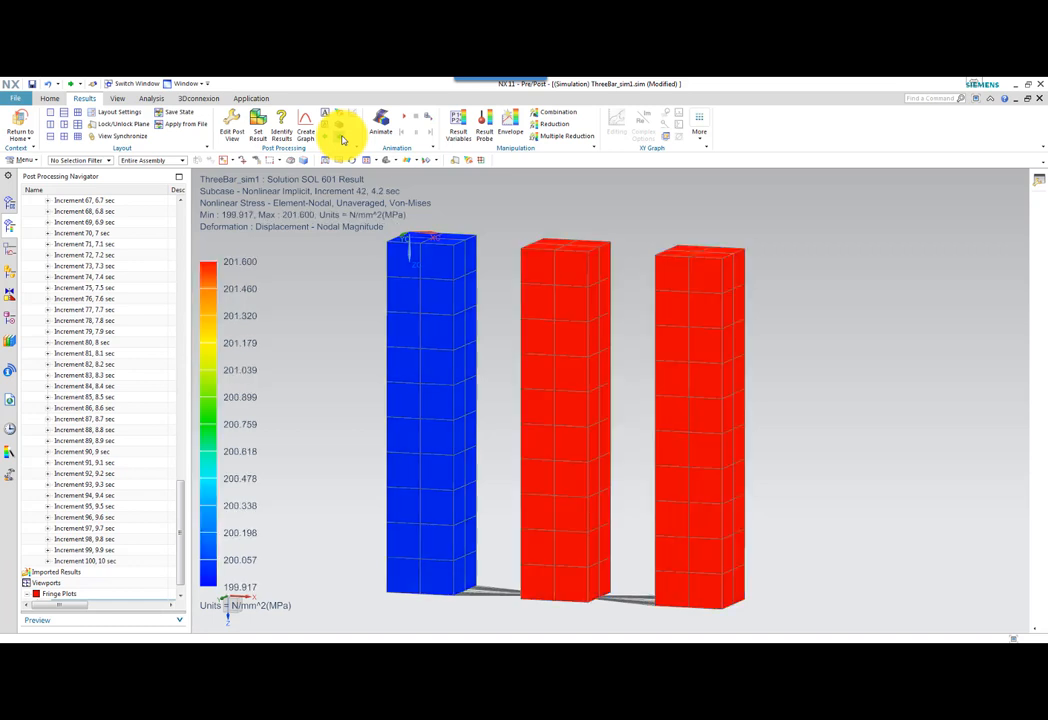
{"action": "middle_click_drag", "start_coordinate": [339, 306], "coordinate": [350, 321]}
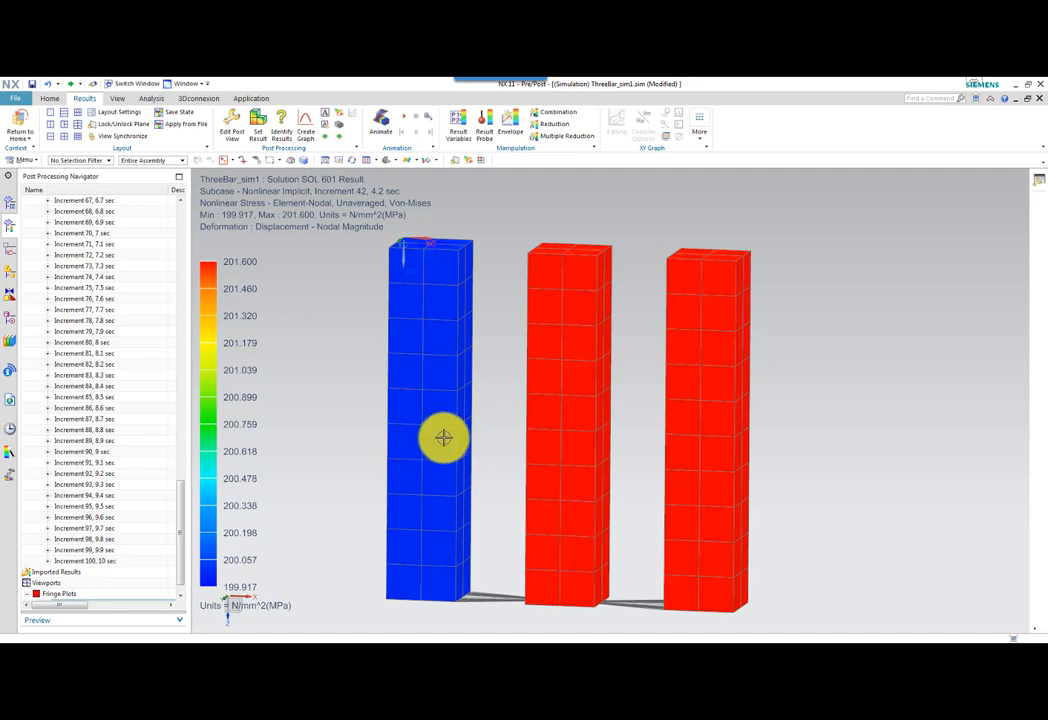
Advance the Von-Mises stress plot one increment at a time to Increment 65, 6.5 sec, comparing the stresses in the three bars.
{"action": "middle_click_drag", "start_coordinate": [444, 438], "coordinate": [444, 433]}
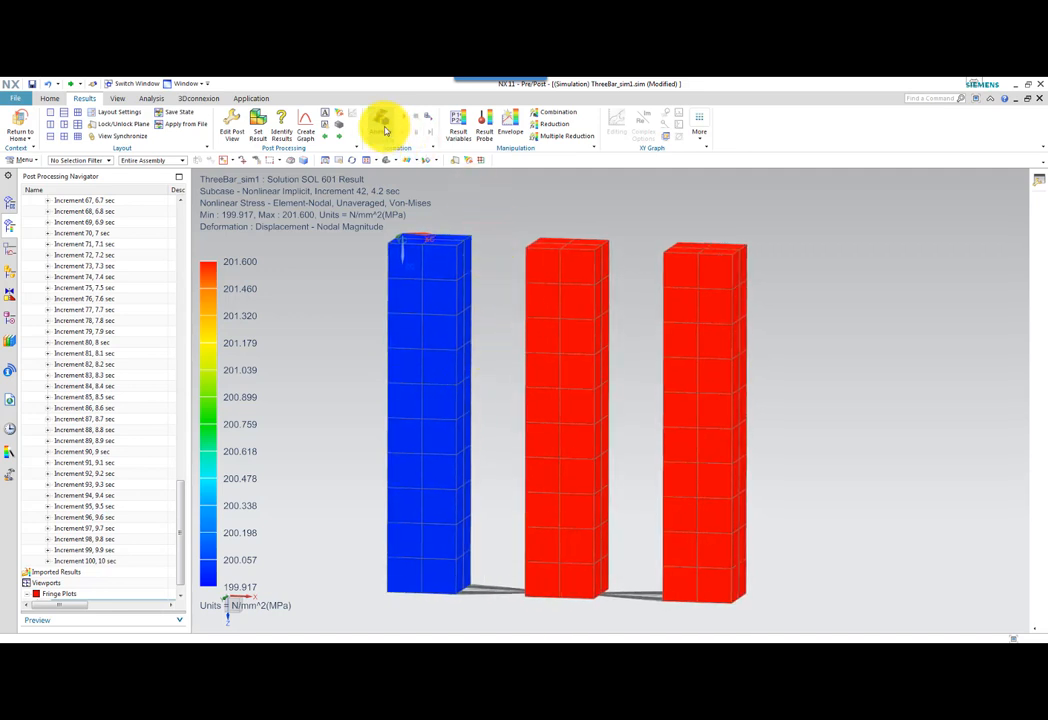
{"action": "left_click", "coordinate": [340, 138]}
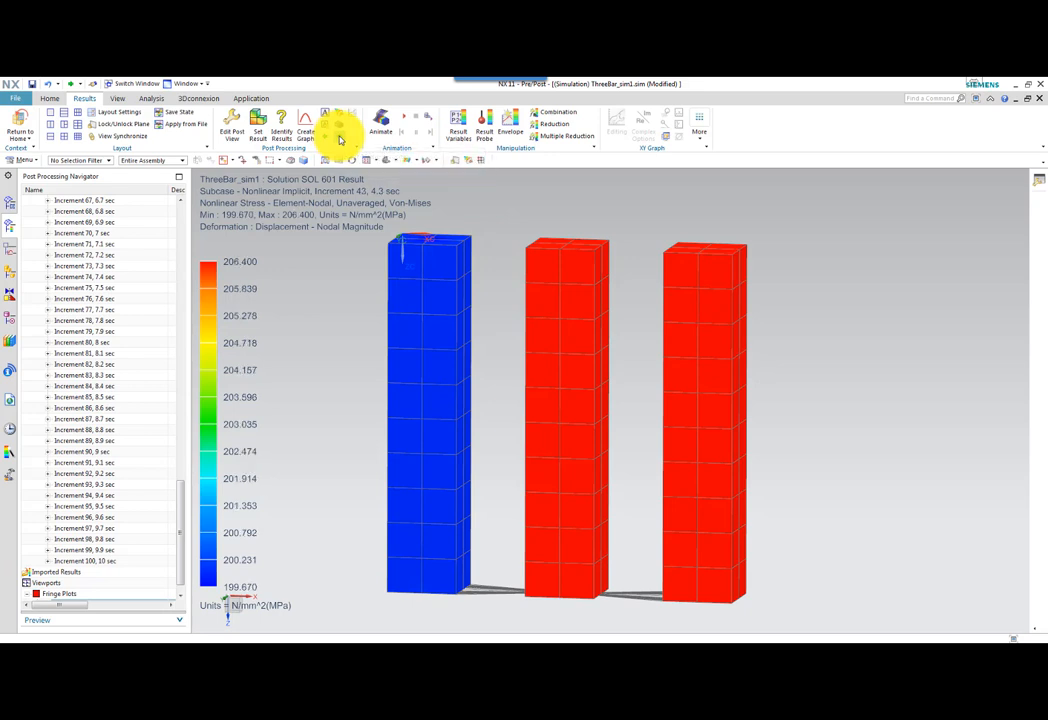
{"action": "left_click", "coordinate": [340, 138]}
{"action": "left_click", "coordinate": [340, 138]}
{"action": "left_click", "coordinate": [340, 138]}
{"action": "left_click", "coordinate": [340, 138]}
{"action": "left_click", "coordinate": [340, 138]}
{"action": "left_click", "coordinate": [340, 138]}
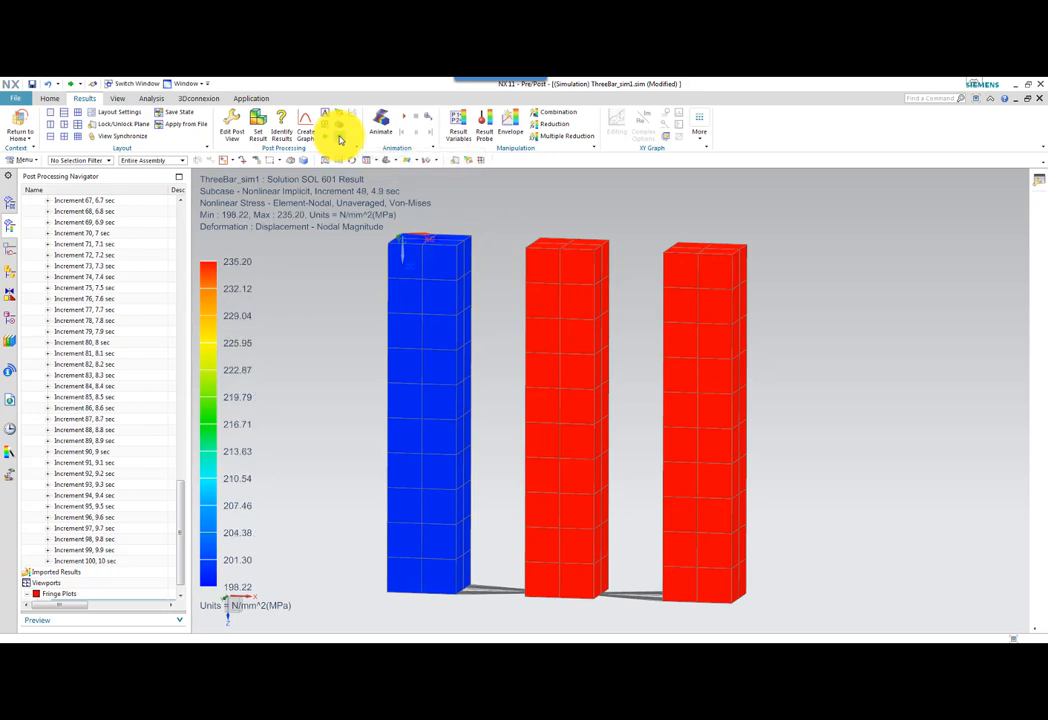
{"action": "left_click", "coordinate": [340, 138]}
{"action": "left_click", "coordinate": [340, 138]}
{"action": "left_click", "coordinate": [340, 138]}
{"action": "left_click", "coordinate": [340, 138]}
{"action": "left_click", "coordinate": [340, 138]}
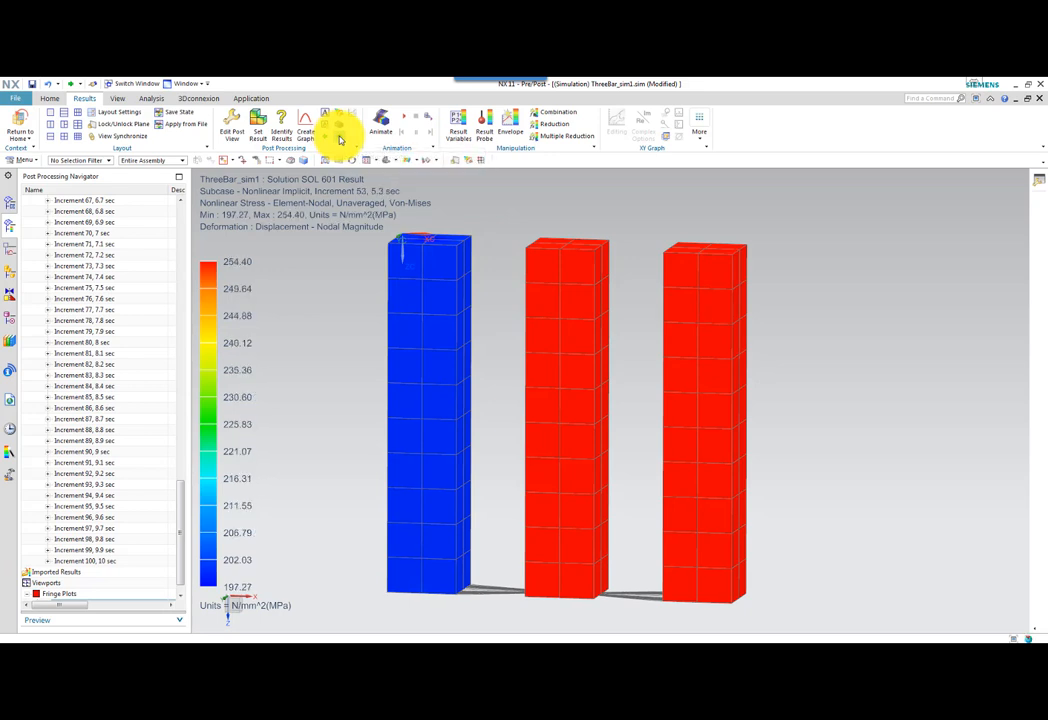
{"action": "left_click", "coordinate": [340, 138]}
{"action": "left_click", "coordinate": [340, 138]}
{"action": "left_click", "coordinate": [340, 138]}
{"action": "left_click", "coordinate": [340, 138]}
{"action": "left_click", "coordinate": [340, 138]}
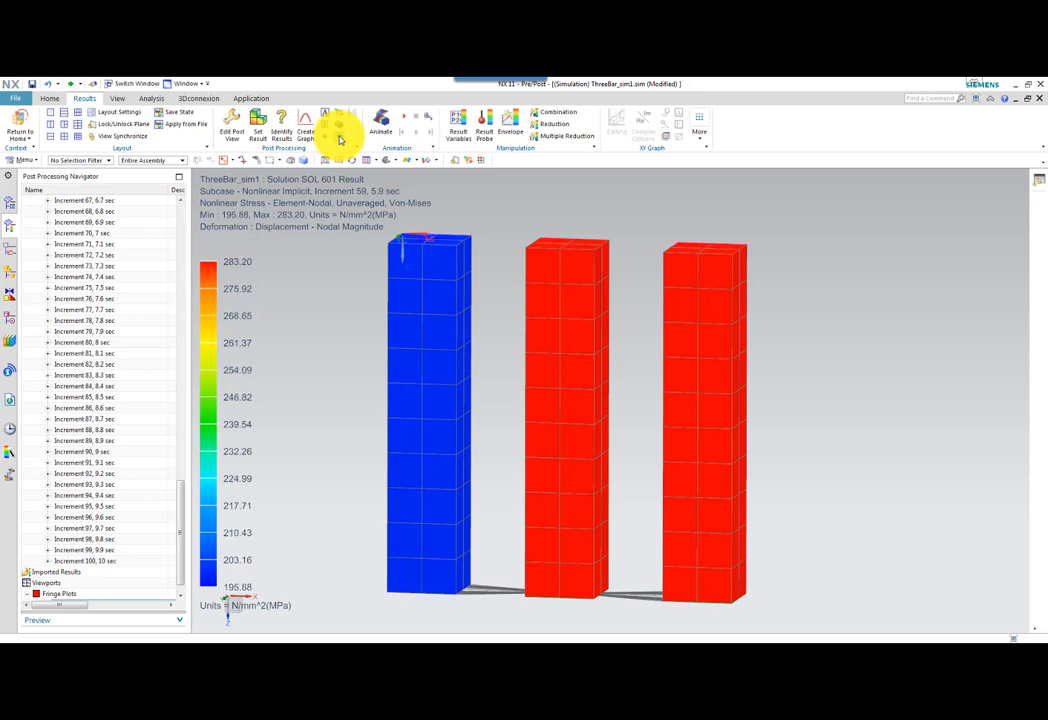
{"action": "left_click", "coordinate": [340, 138]}
{"action": "left_click", "coordinate": [340, 138]}
{"action": "left_click", "coordinate": [340, 138]}
{"action": "left_click", "coordinate": [340, 138]}
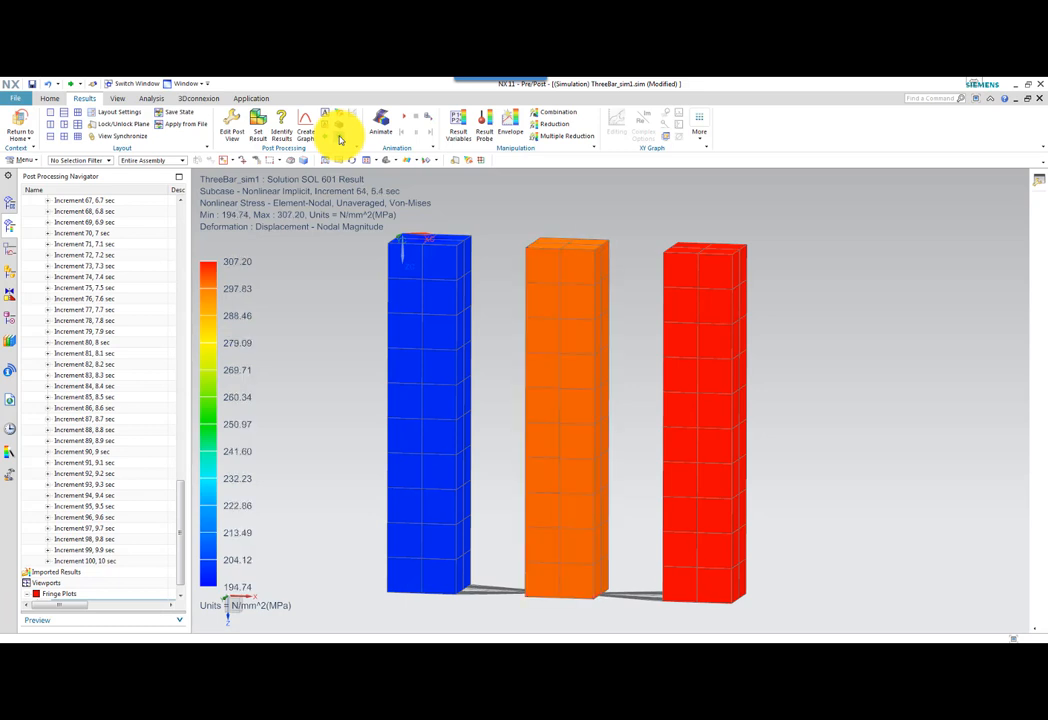
{"action": "left_click", "coordinate": [338, 139]}
{"action": "left_click", "coordinate": [339, 136]}
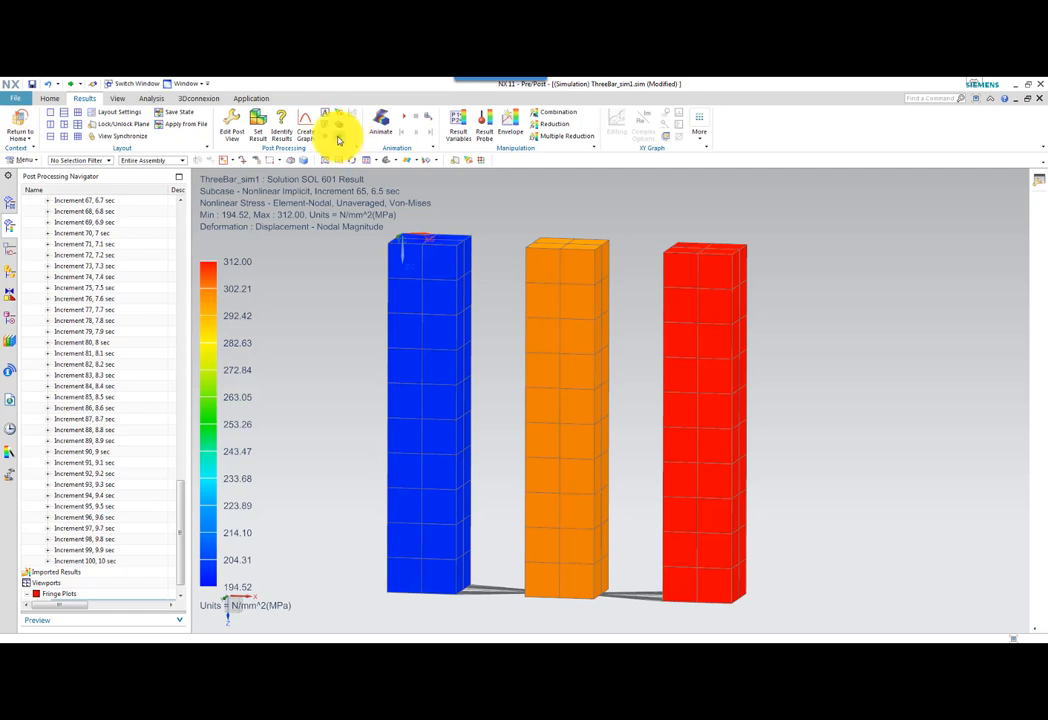
Continue stepping the Von-Mises stress plot forward to Increment 84, 8.4 sec, and check the maximum on the color scale.
{"action": "left_click", "coordinate": [338, 138]}
{"action": "left_click", "coordinate": [338, 138]}
{"action": "left_click", "coordinate": [338, 138]}
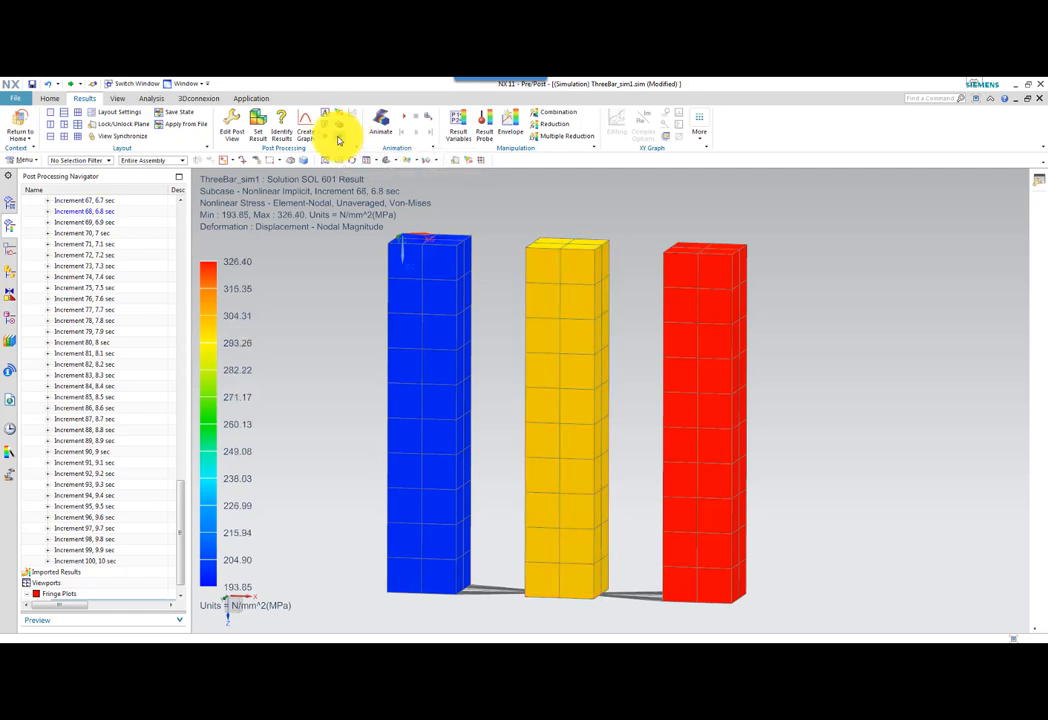
{"action": "left_click", "coordinate": [338, 138]}
{"action": "left_click", "coordinate": [338, 138]}
{"action": "left_click", "coordinate": [338, 138]}
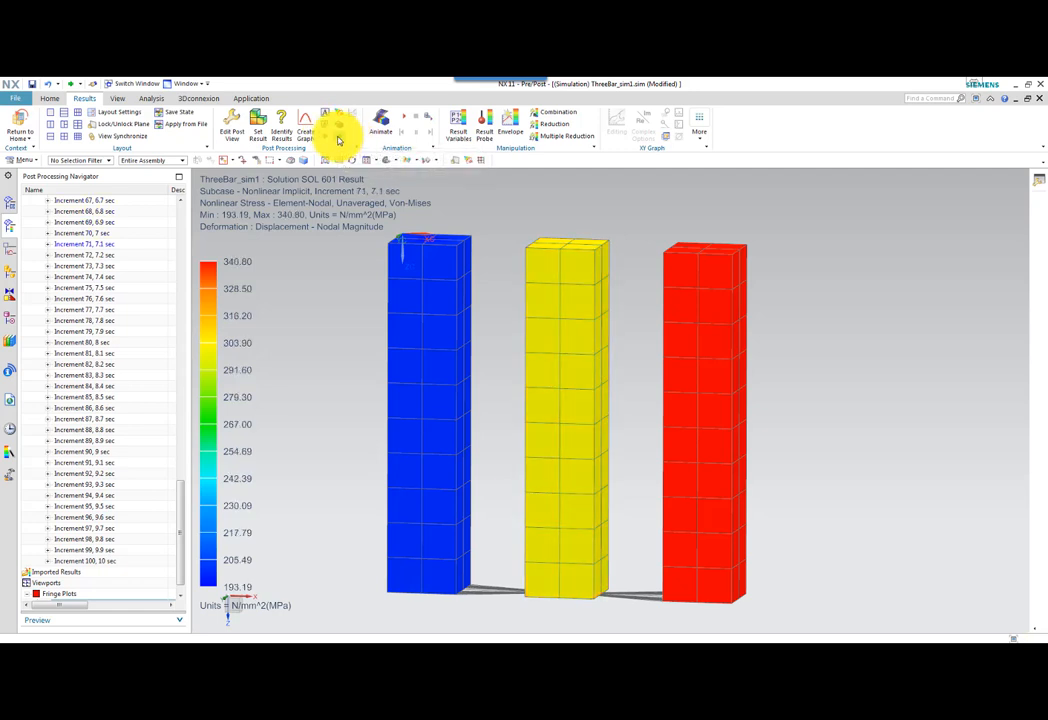
{"action": "left_click", "coordinate": [338, 138]}
{"action": "left_click", "coordinate": [338, 138]}
{"action": "left_click", "coordinate": [338, 138]}
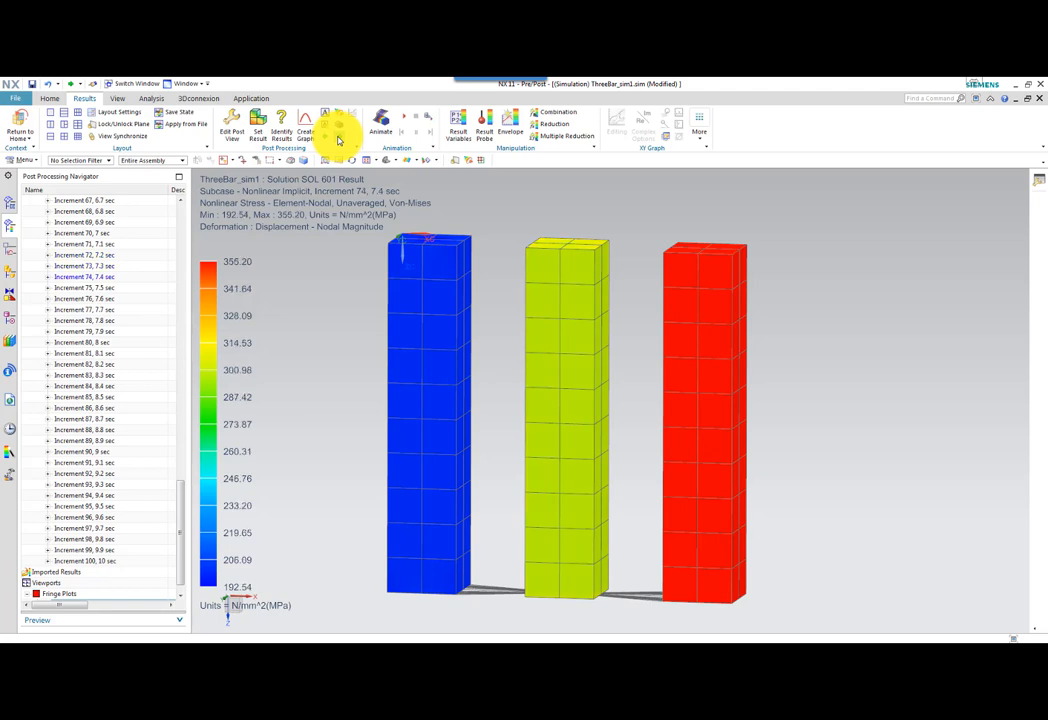
{"action": "left_click", "coordinate": [338, 138]}
{"action": "left_click", "coordinate": [338, 138]}
{"action": "left_click", "coordinate": [338, 138]}
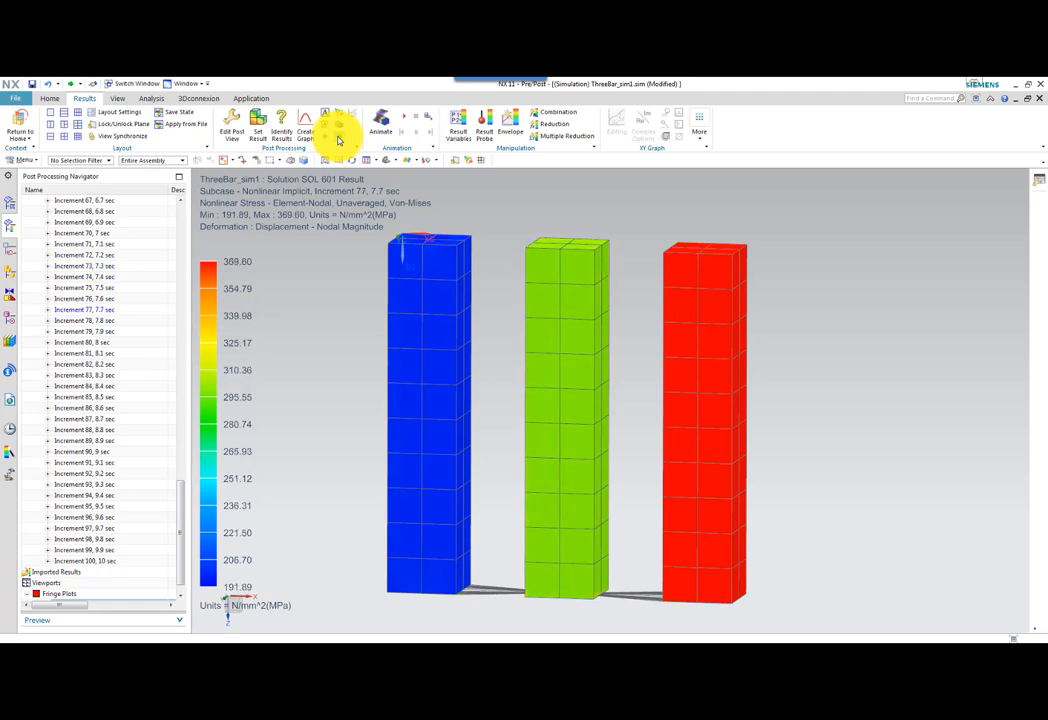
{"action": "left_click", "coordinate": [338, 138]}
{"action": "left_click", "coordinate": [338, 138]}
{"action": "left_click", "coordinate": [338, 138]}
{"action": "left_click", "coordinate": [338, 138]}
{"action": "left_click", "coordinate": [338, 138]}
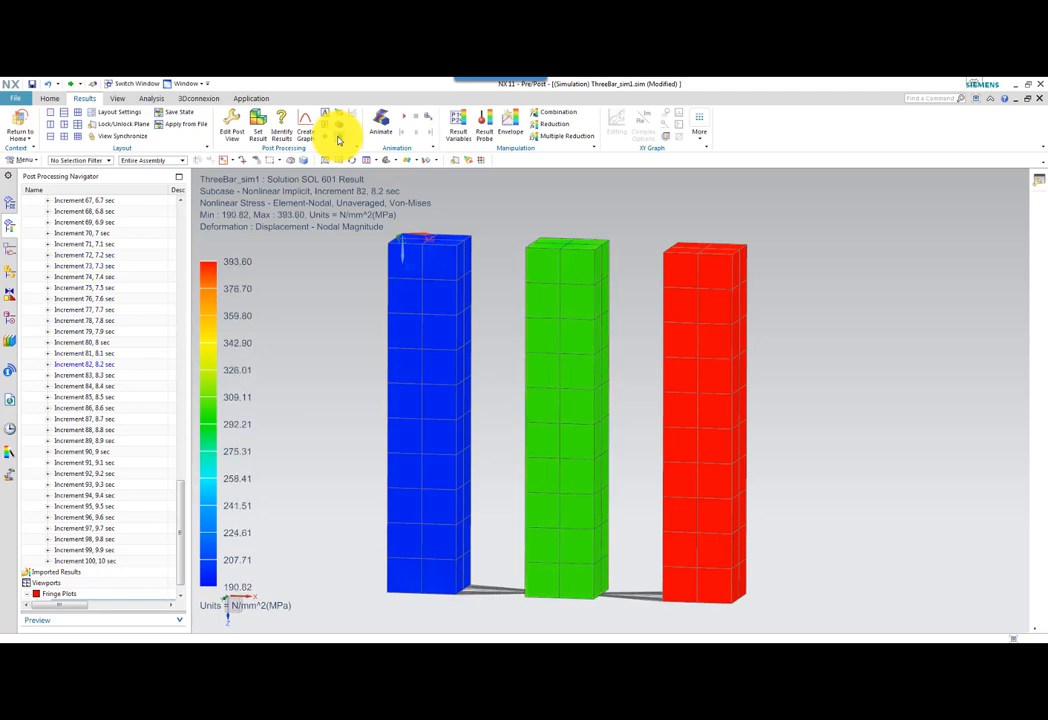
{"action": "left_click", "coordinate": [338, 138]}
{"action": "left_click", "coordinate": [338, 138]}
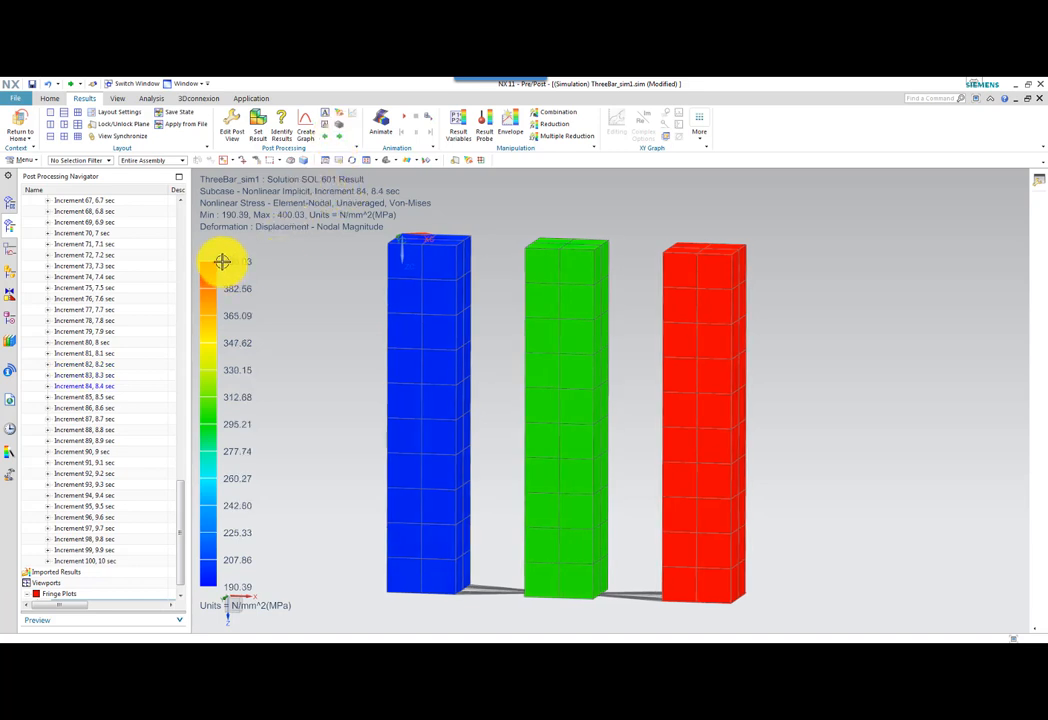
{"action": "scroll", "coordinate": [223, 268], "scroll_direction": "down", "scroll_amount": 2}
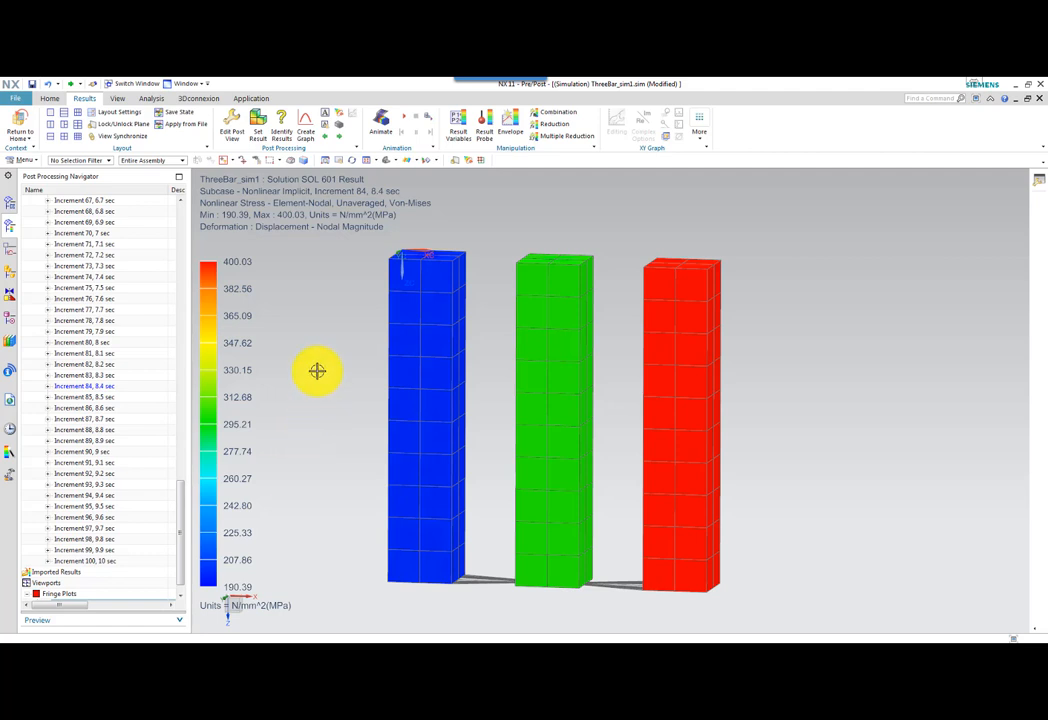
{"action": "middle_click_drag", "start_coordinate": [314, 374], "coordinate": [347, 382]}
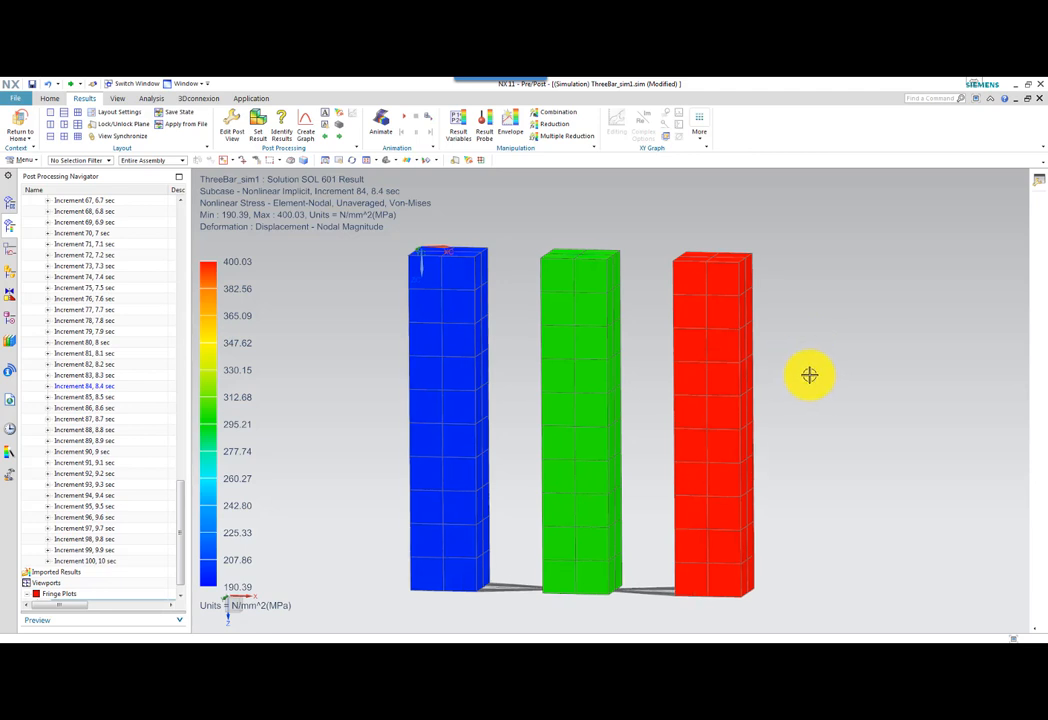
{"action": "scroll", "coordinate": [809, 375], "scroll_direction": "up", "scroll_amount": 2}
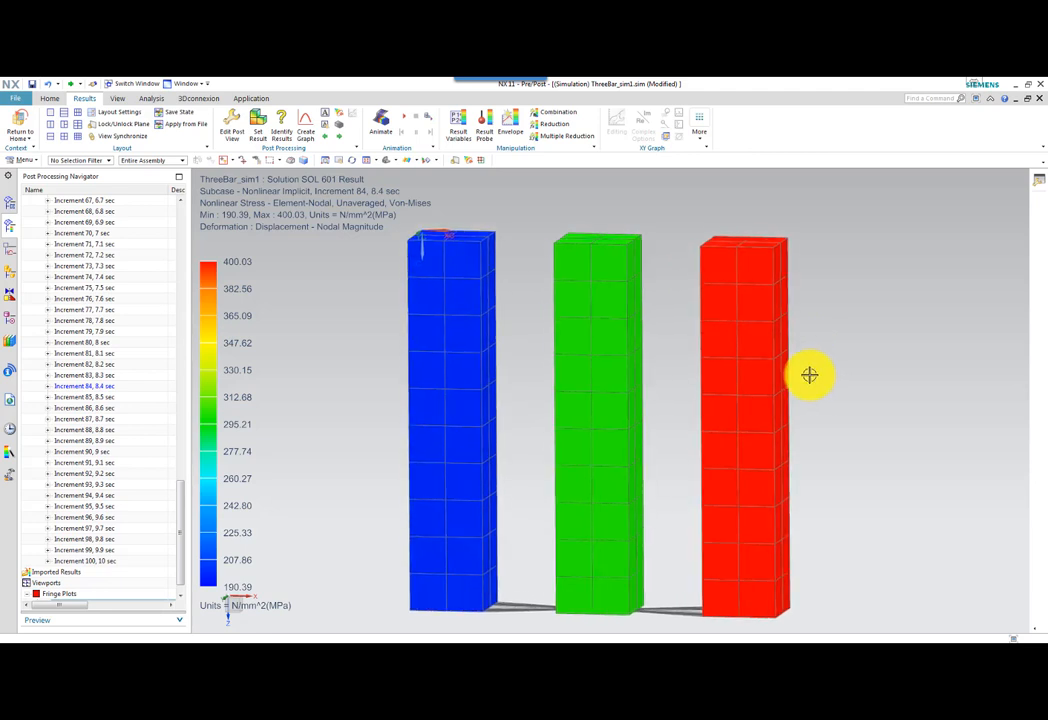